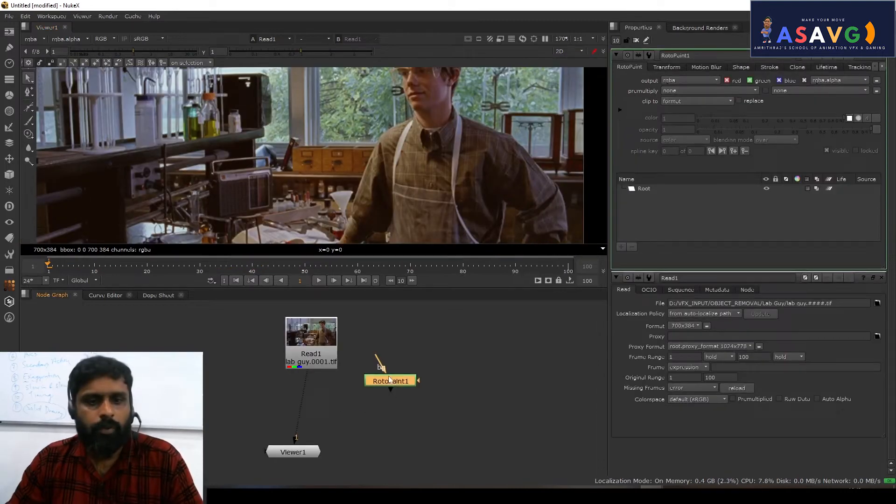
# Step: Insert the RotoPaint node between the Read node and the Viewer, reposition the Viewer node, and select RotoPaint
pyautogui.moveTo(390, 380); pyautogui.dragTo(306, 395)
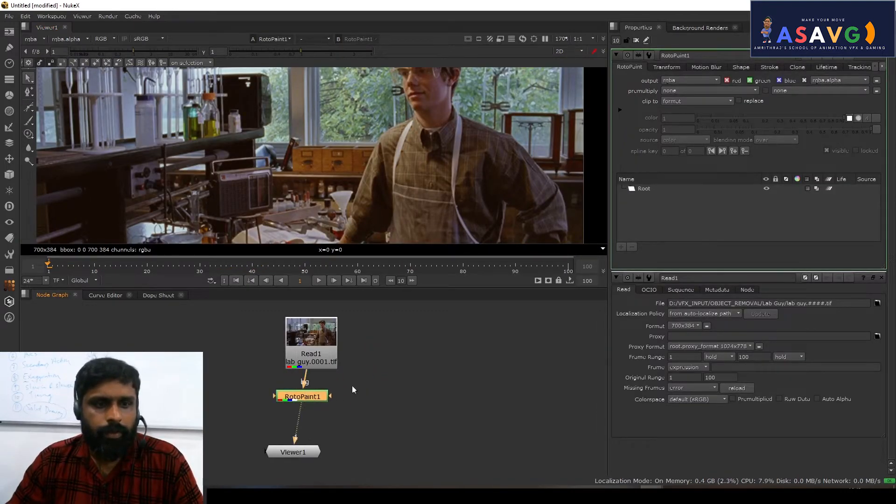
pyautogui.moveTo(45, 268)
pyautogui.mouseDown()
pyautogui.moveTo(166, 270)
pyautogui.moveTo(48, 270)
pyautogui.mouseUp()
pyautogui.scroll(8, 267, 185)
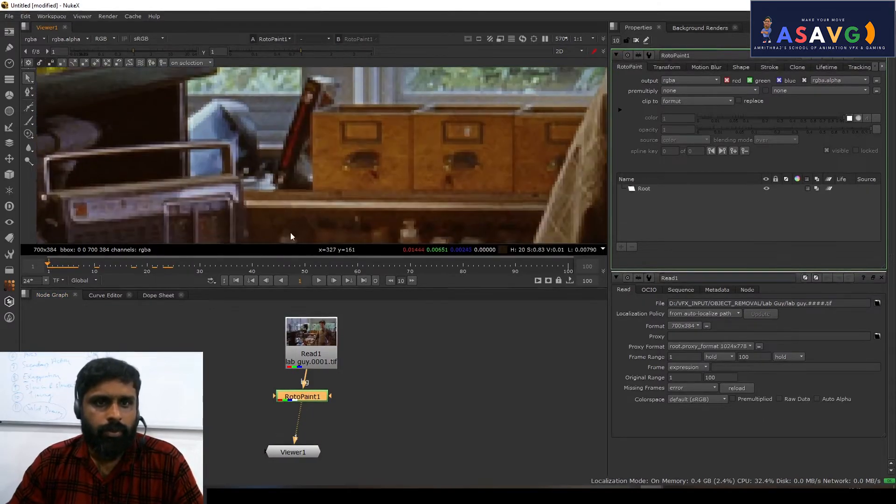
pyautogui.moveTo(282, 462); pyautogui.dragTo(311, 438, button='middle')
pyautogui.click(341, 427)
pyautogui.moveTo(341, 430); pyautogui.dragTo(352, 437)
pyautogui.click(338, 365)
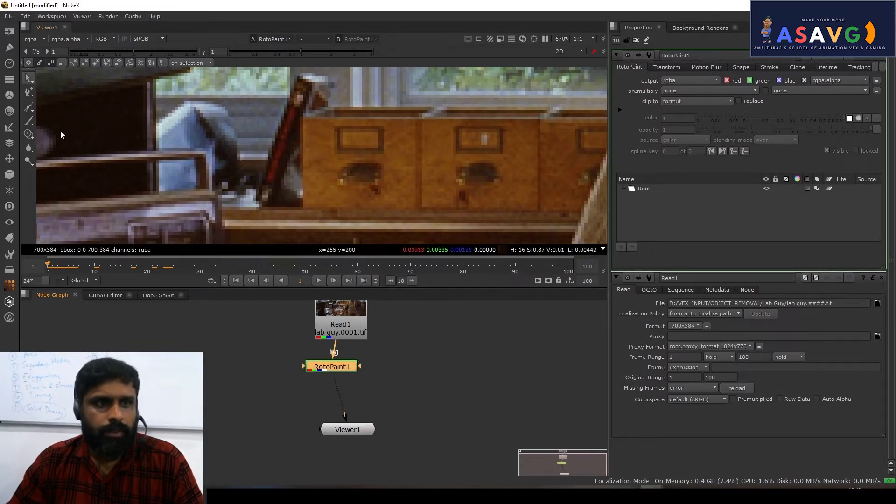
# Step: Activate the RotoPaint Clone tool and set its brush size to about 21.10
pyautogui.rightClick(31, 138)
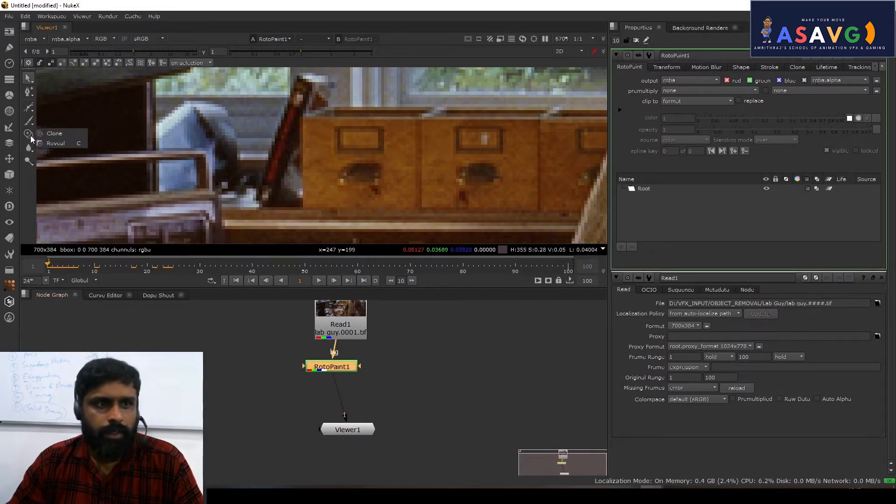
pyautogui.click(63, 135)
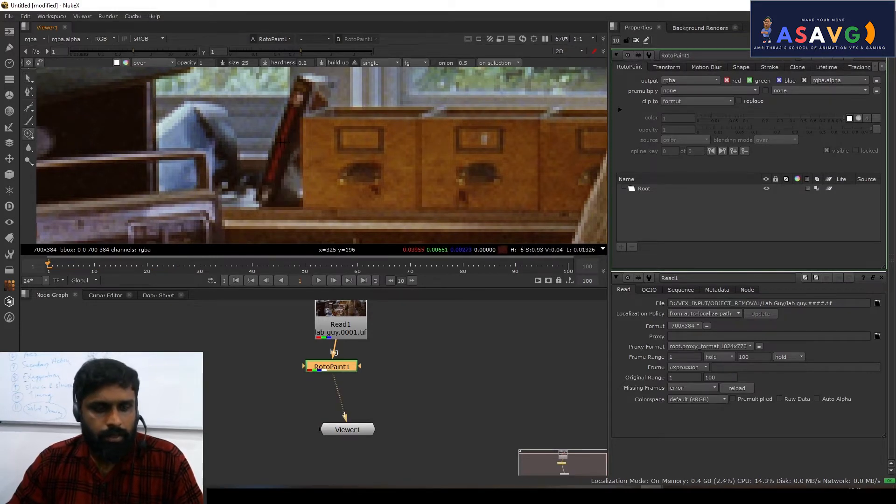
pyautogui.moveTo(280, 141)
pyautogui.keyDown('shift'); pyautogui.mouseDown()
pyautogui.moveTo(224, 140)
pyautogui.moveTo(286, 143)
pyautogui.moveTo(273, 143)
pyautogui.mouseUp(); pyautogui.keyUp('shift')
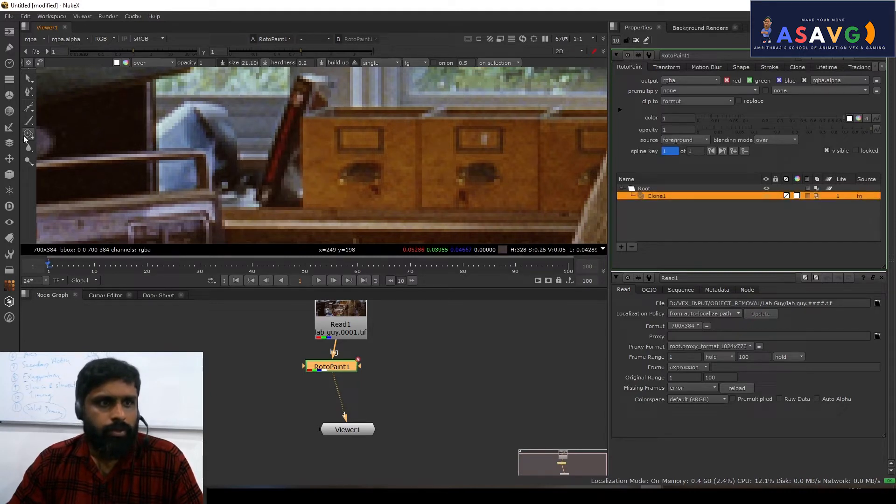
pyautogui.click(29, 136)
pyautogui.click(52, 133)
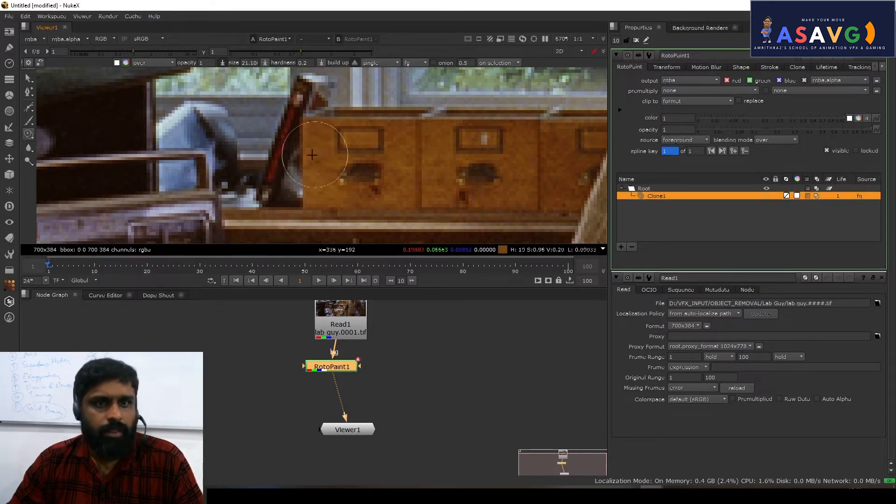
pyautogui.moveTo(257, 151)
pyautogui.mouseDown(button='middle')
pyautogui.moveTo(266, 154)
pyautogui.moveTo(247, 144)
pyautogui.moveTo(249, 192)
pyautogui.moveTo(343, 127)
pyautogui.moveTo(245, 152)
pyautogui.mouseUp(button='middle')
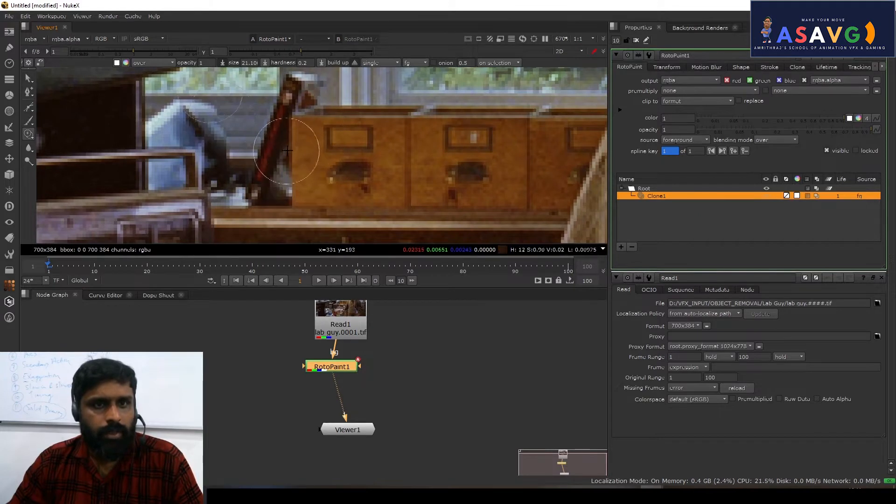
# Step: Clone the nearby window background over the first wooden drawer beside the dark red object with several strokes on frame 1
pyautogui.moveTo(291, 140); pyautogui.dragTo(312, 186)
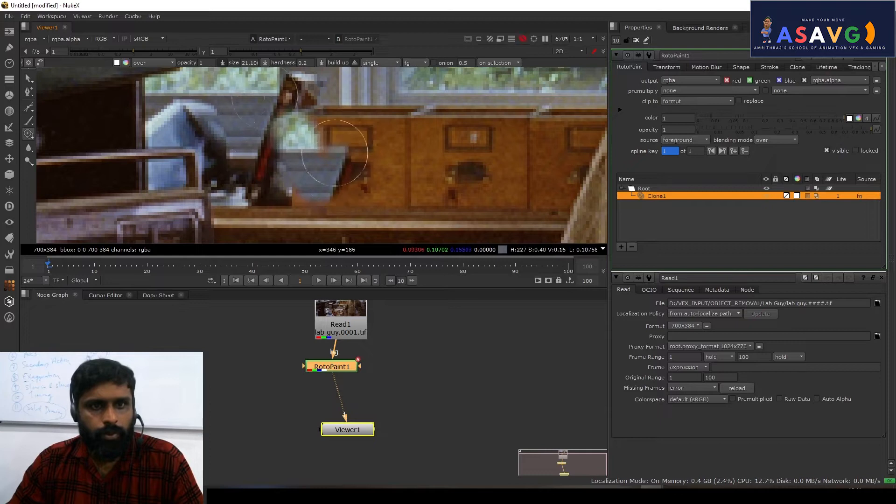
pyautogui.moveTo(335, 153); pyautogui.dragTo(319, 132)
pyautogui.moveTo(341, 176)
pyautogui.mouseDown()
pyautogui.moveTo(330, 136)
pyautogui.moveTo(335, 116)
pyautogui.mouseUp()
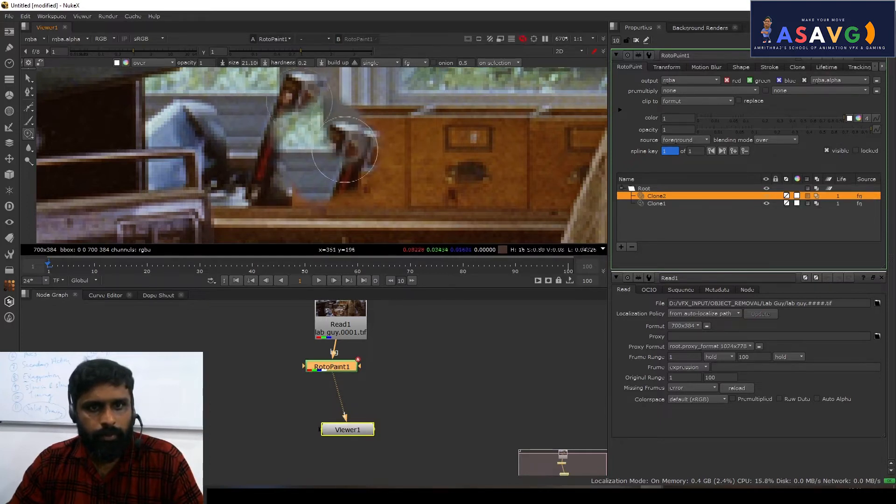
pyautogui.moveTo(345, 184); pyautogui.dragTo(361, 133)
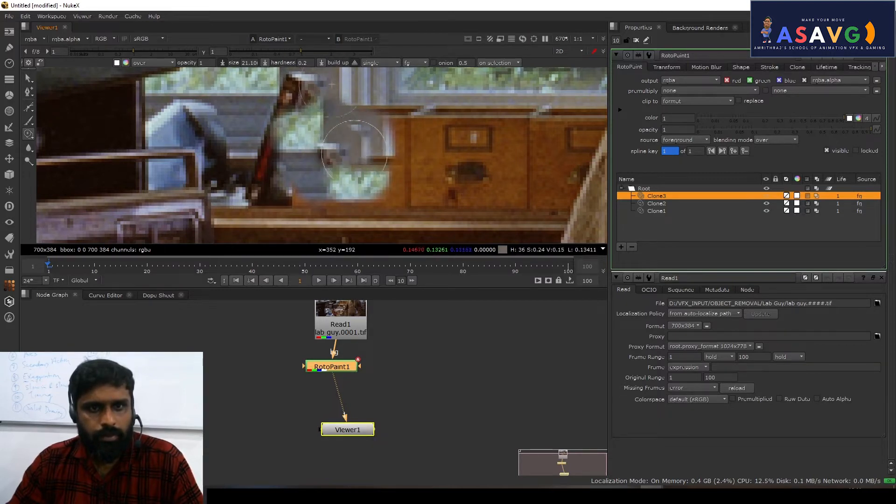
pyautogui.moveTo(331, 177); pyautogui.dragTo(348, 186)
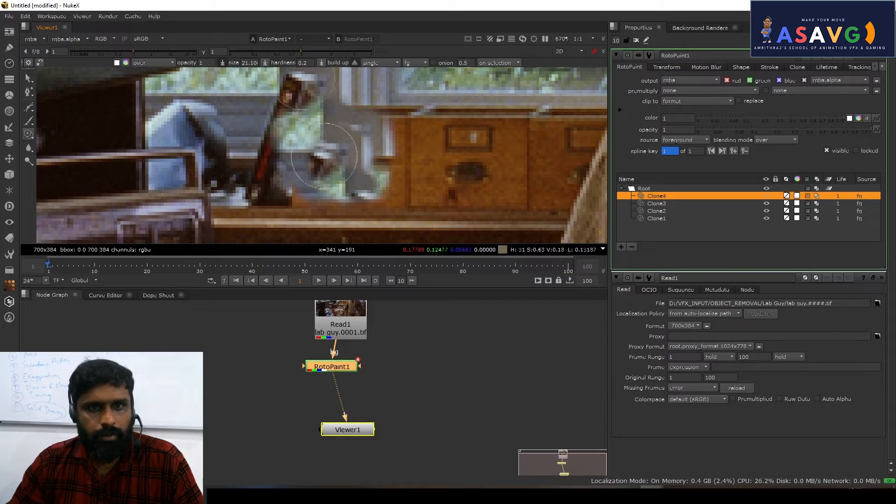
pyautogui.scroll(-3, 348, 185)
pyautogui.click(344, 157)
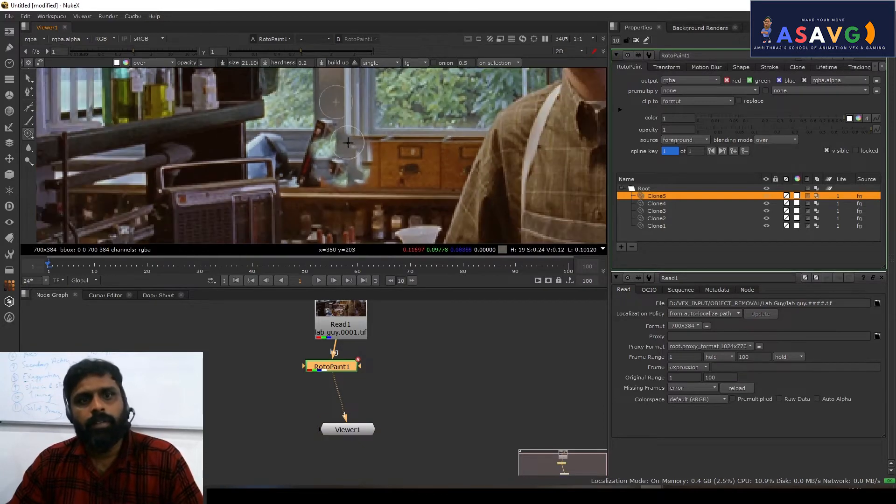
pyautogui.click(338, 172)
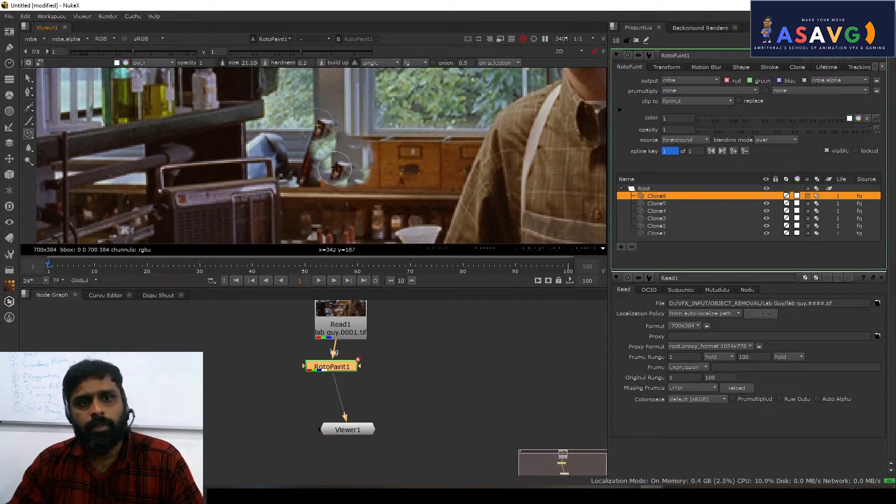
# Step: Play back and scrub the opening frames to compare the cloned drawer area on frame 1 with the frames after it
pyautogui.scroll(3, 338, 172)
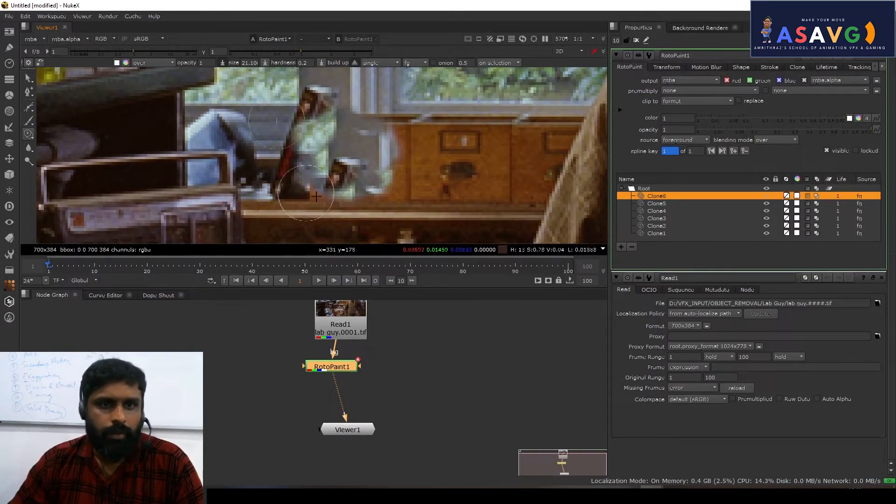
pyautogui.scroll(-1, 374, 167)
pyautogui.click(319, 280)
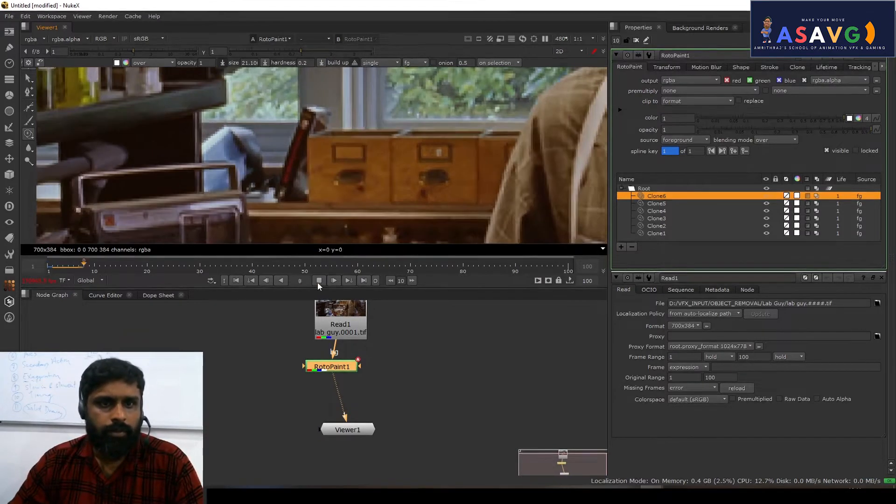
pyautogui.moveTo(99, 267); pyautogui.dragTo(49, 265)
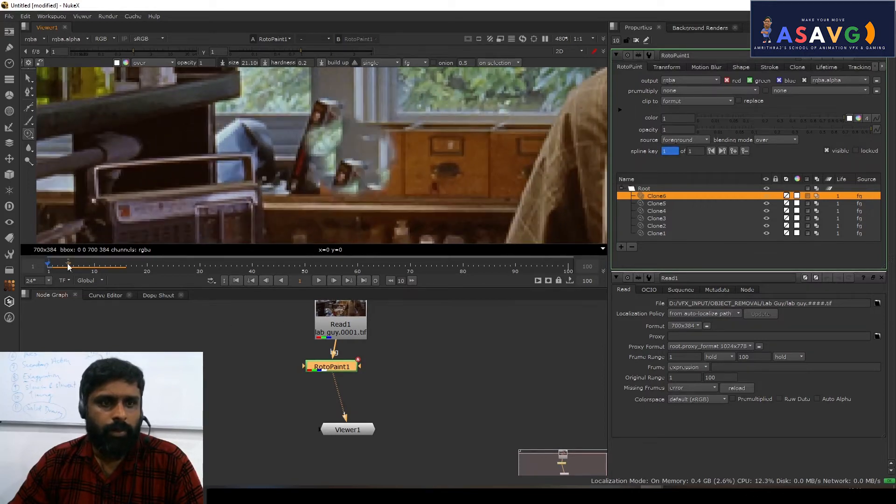
pyautogui.moveTo(50, 266); pyautogui.dragTo(49, 265)
pyautogui.scroll(-4, 301, 185)
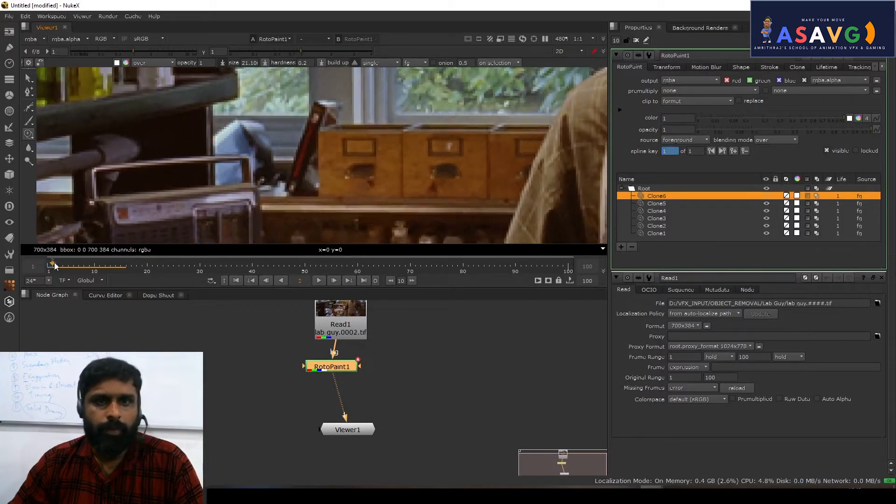
pyautogui.scroll(3, 300, 185)
pyautogui.moveTo(332, 367); pyautogui.dragTo(341, 372)
pyautogui.scroll(1, 339, 203)
pyautogui.scroll(-1, 342, 367)
pyautogui.scroll(-2, 325, 187)
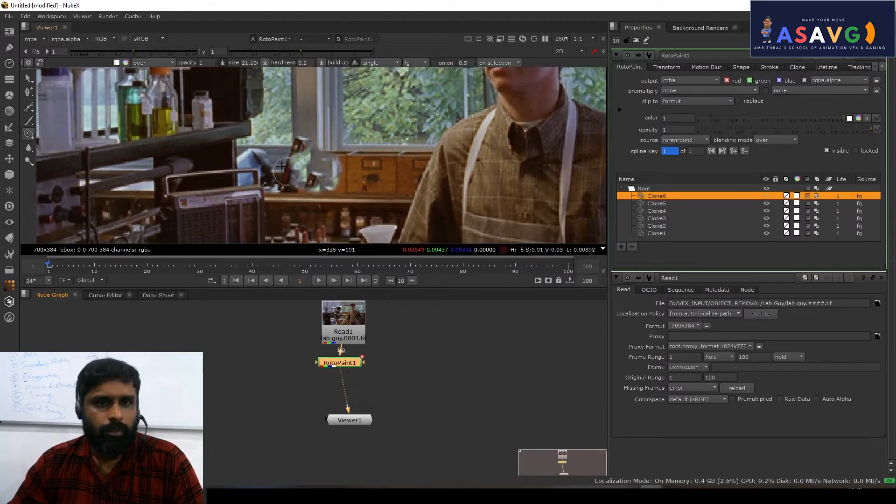
pyautogui.scroll(2, 325, 187)
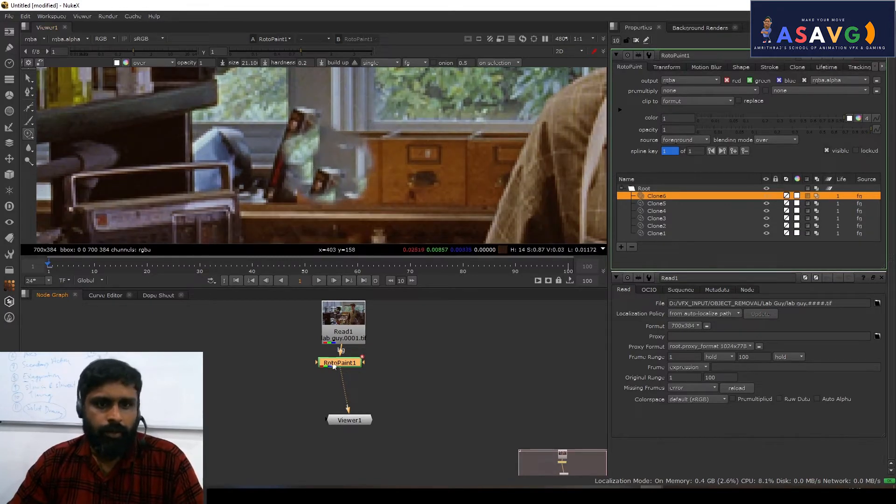
# Step: Add a FrameHold node after the RotoPaint node and set its first frame to 1
pyautogui.press('Tab')
pyautogui.write('fra')
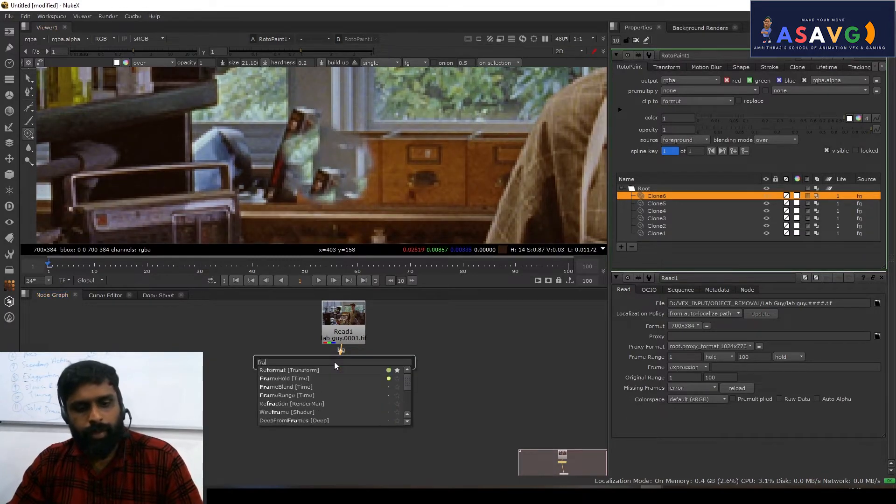
pyautogui.write('m')
pyautogui.press('Return')
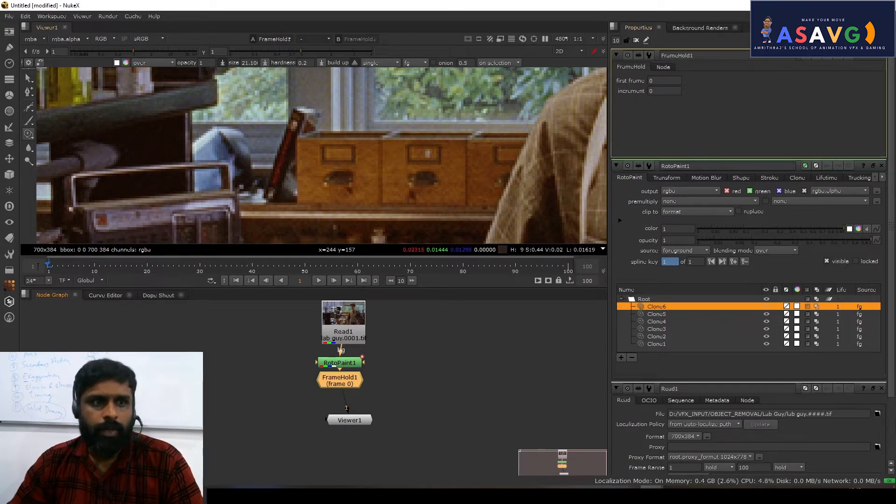
pyautogui.click(661, 79)
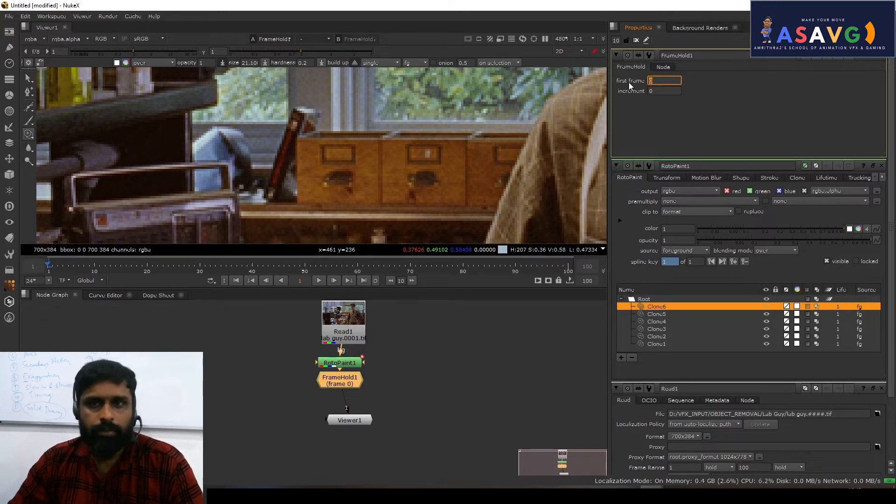
pyautogui.press('Return')
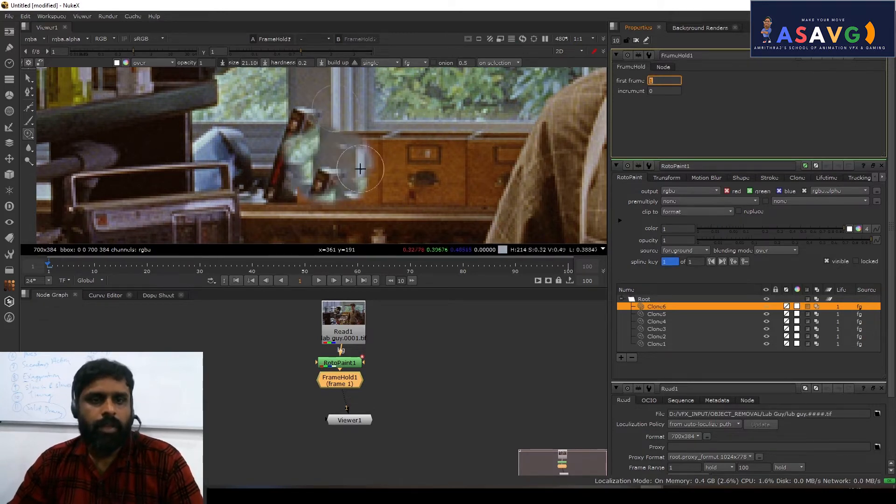
# Step: Play back and scrub the timeline to check the cloned area with the frame hold applied, returning to frame 1
pyautogui.scroll(-2, 358, 212)
pyautogui.click(322, 279)
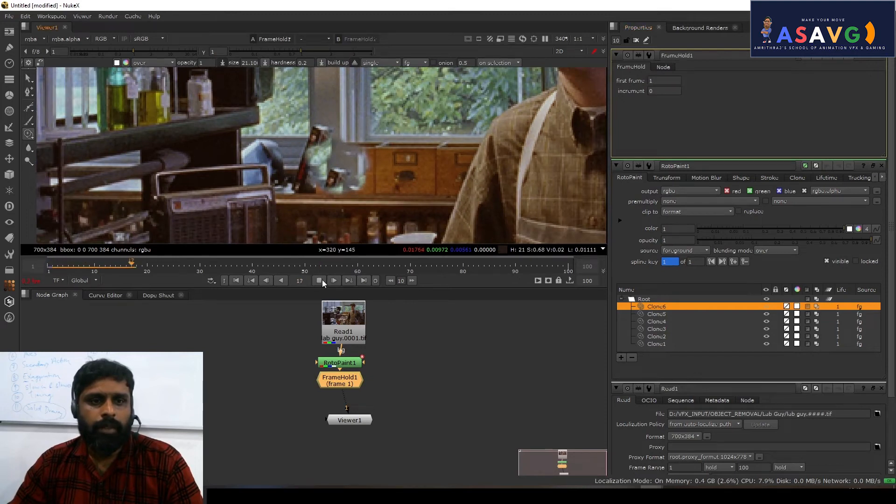
pyautogui.click(322, 280)
pyautogui.click(61, 266)
pyautogui.moveTo(356, 267); pyautogui.dragTo(64, 269)
pyautogui.scroll(2, 307, 161)
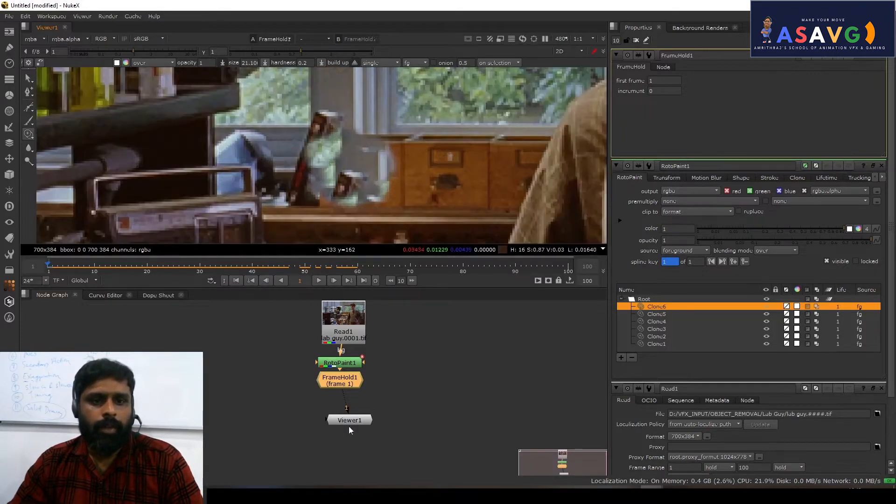
# Step: Align the Viewer below the FrameHold node and add a Merge node with FrameHold in its A input, feeding the Viewer
pyautogui.moveTo(348, 427); pyautogui.dragTo(339, 448)
pyautogui.click(344, 386)
pyautogui.press('1')
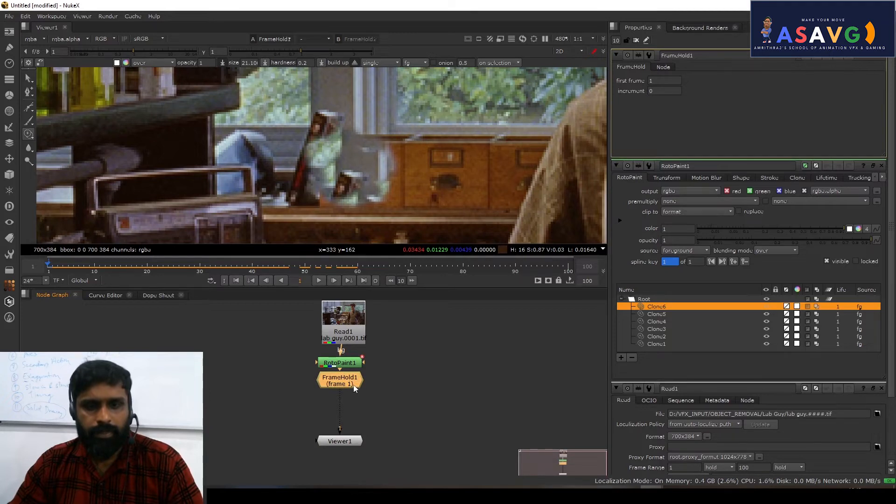
pyautogui.press('m')
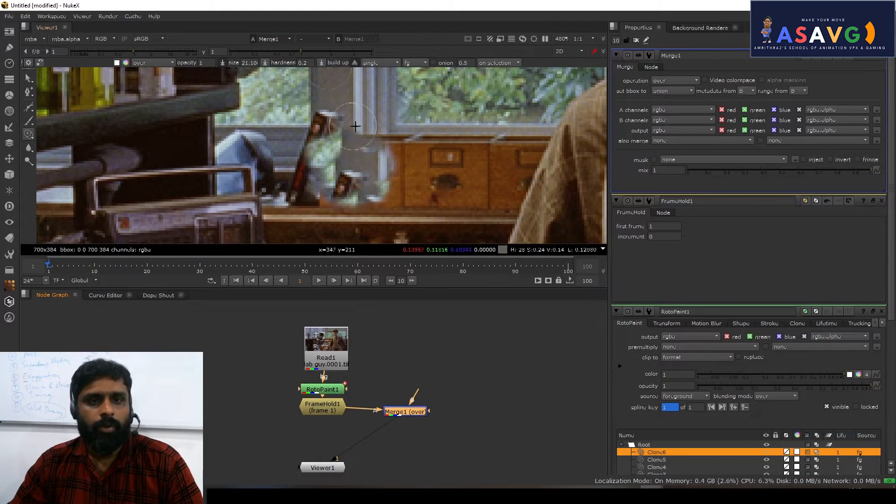
pyautogui.click(426, 334)
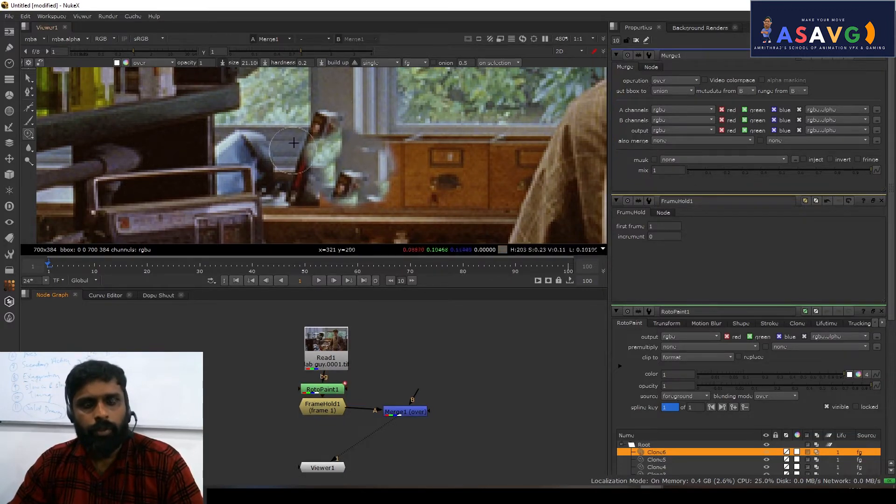
pyautogui.scroll(-5, 351, 175)
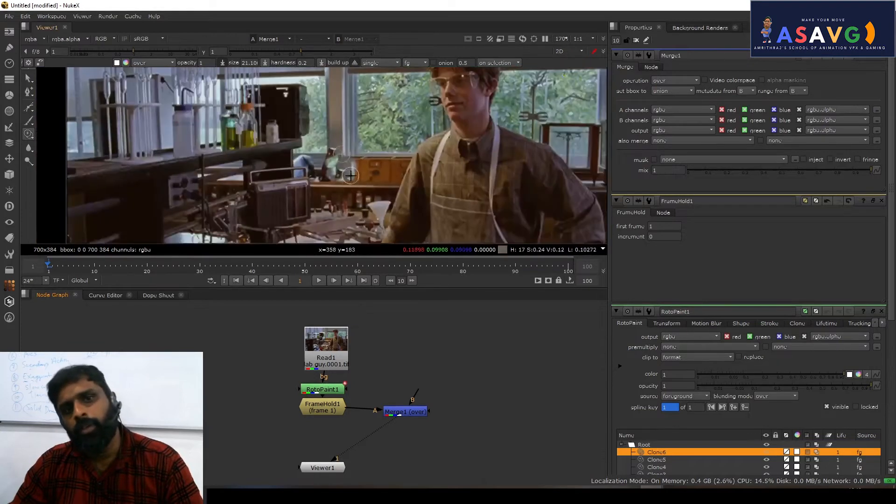
pyautogui.scroll(3, 323, 159)
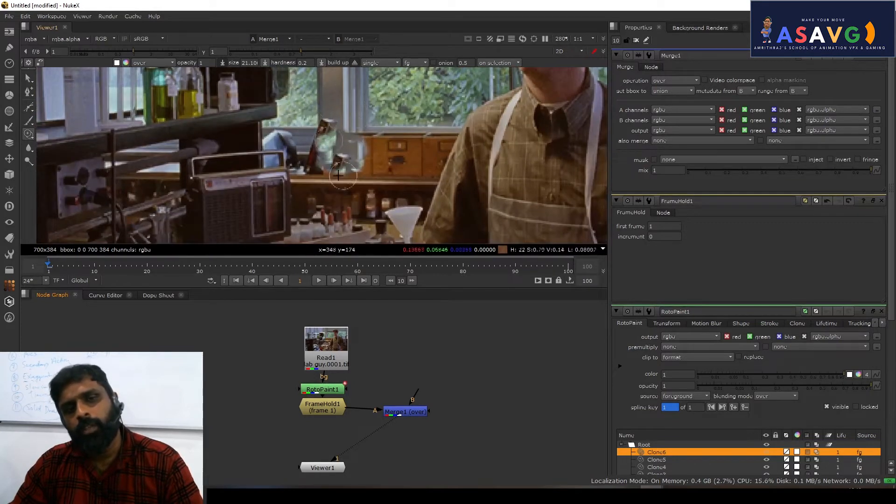
pyautogui.scroll(3, 327, 144)
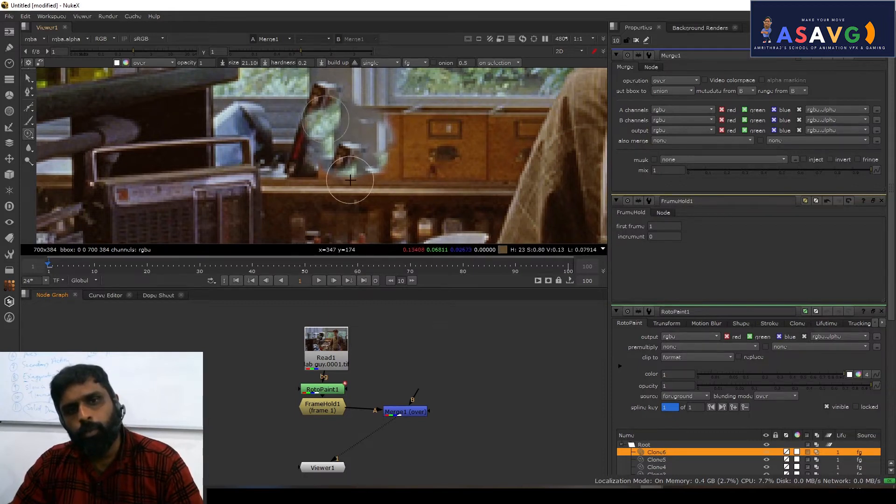
pyautogui.scroll(-5, 350, 180)
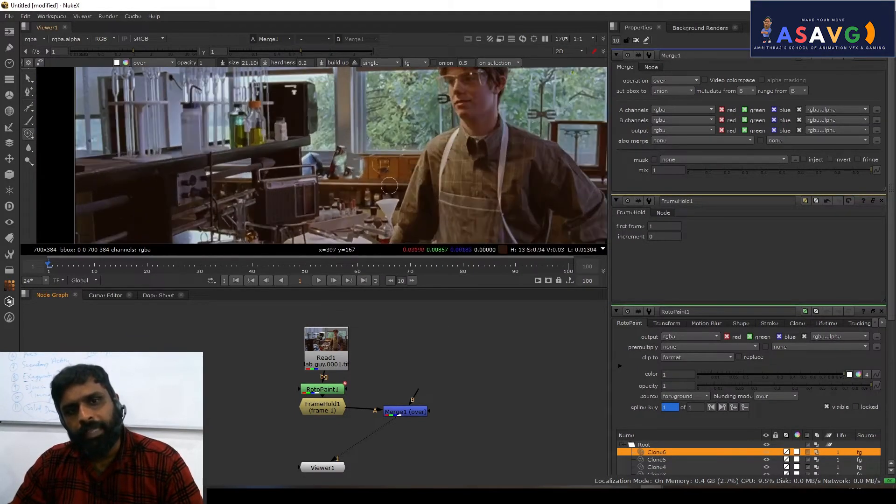
pyautogui.scroll(5, 388, 186)
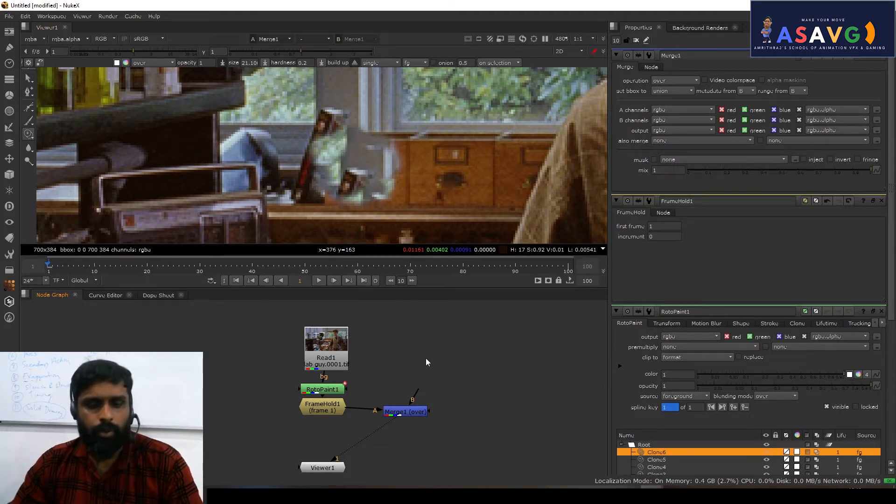
# Step: Add a Roto node above the Merge node and connect it to the Merge's B input
pyautogui.press('o')
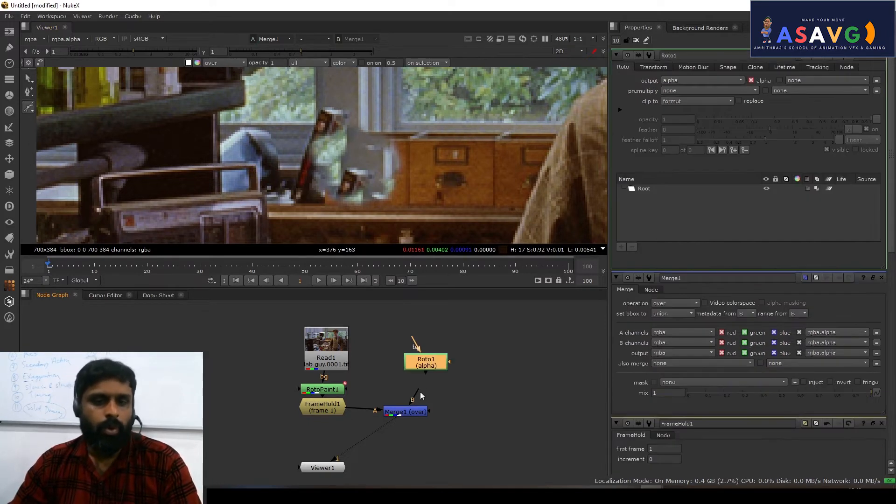
pyautogui.moveTo(428, 369); pyautogui.dragTo(426, 366)
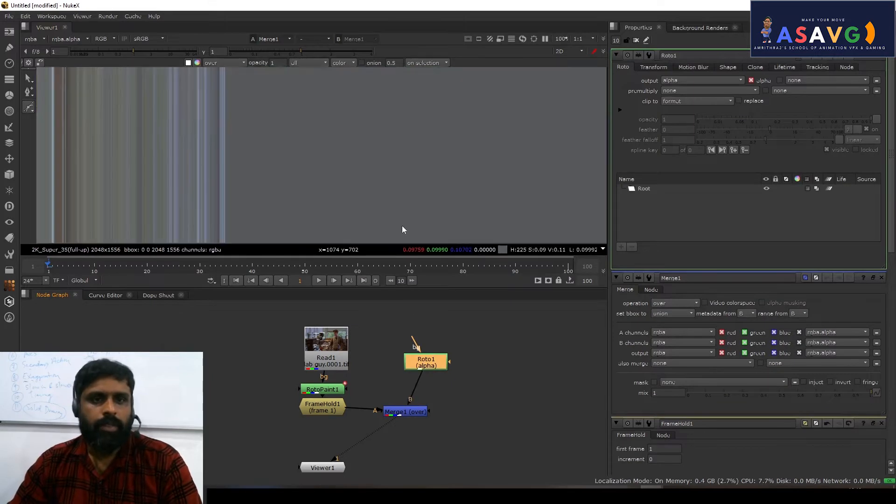
pyautogui.scroll(-5, 402, 225)
pyautogui.moveTo(372, 215); pyautogui.dragTo(380, 158, button='middle')
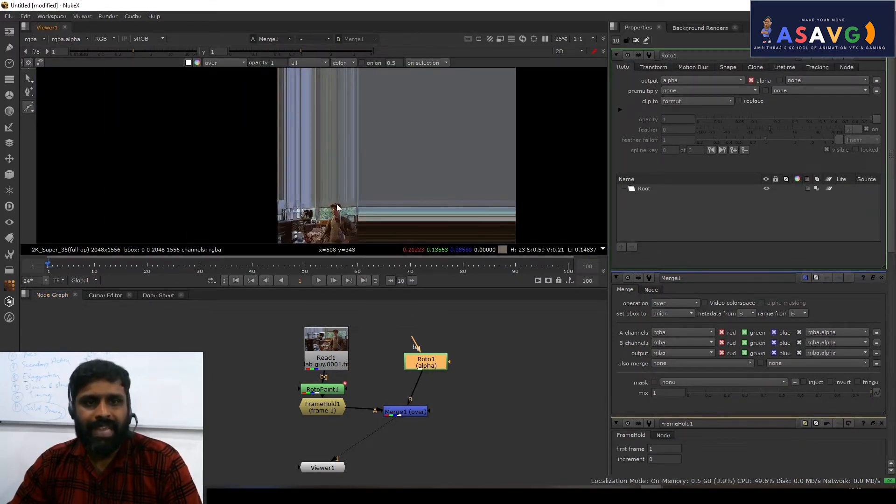
pyautogui.moveTo(311, 213); pyautogui.dragTo(335, 183, button='middle')
pyautogui.scroll(3, 333, 181)
pyautogui.scroll(1, 315, 161)
# Step: Check the merged image in the Viewer and swap the Merge node's inputs so FrameHold feeds B and Roto feeds A
pyautogui.click(396, 412)
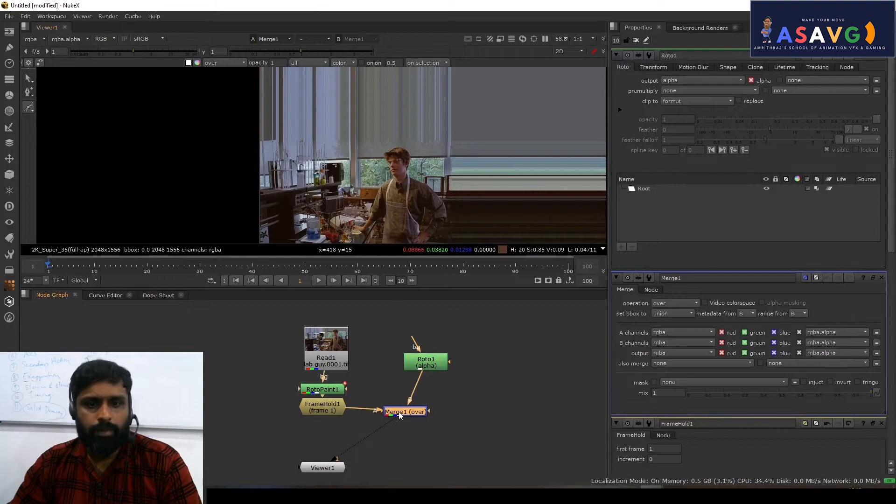
pyautogui.scroll(-2, 353, 179)
pyautogui.scroll(3, 407, 170)
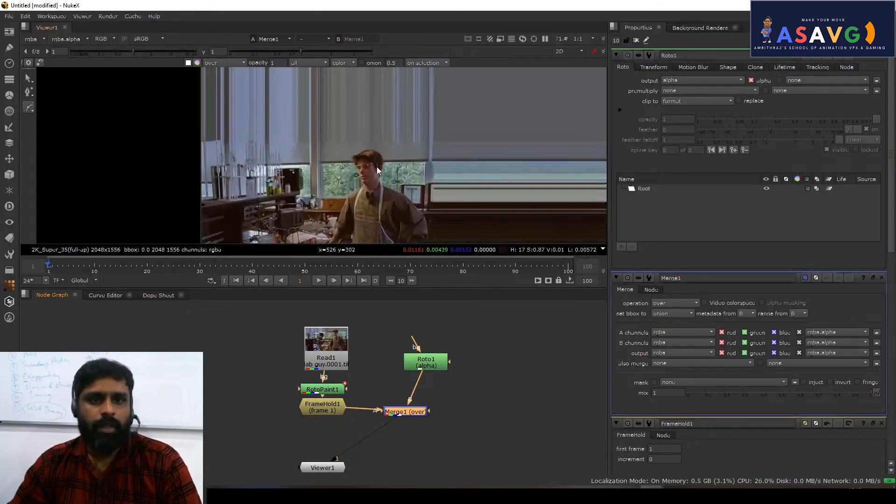
pyautogui.scroll(-3, 377, 166)
pyautogui.moveTo(348, 186); pyautogui.dragTo(298, 187, button='middle')
pyautogui.scroll(-3, 310, 150)
pyautogui.scroll(1, 306, 152)
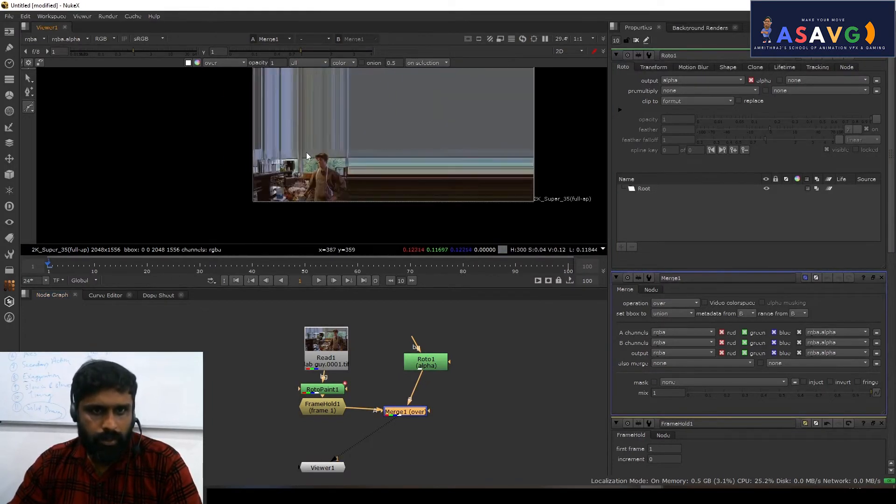
pyautogui.moveTo(306, 152); pyautogui.dragTo(312, 120, button='middle')
pyautogui.scroll(3, 314, 140)
pyautogui.moveTo(351, 164); pyautogui.dragTo(354, 176, button='middle')
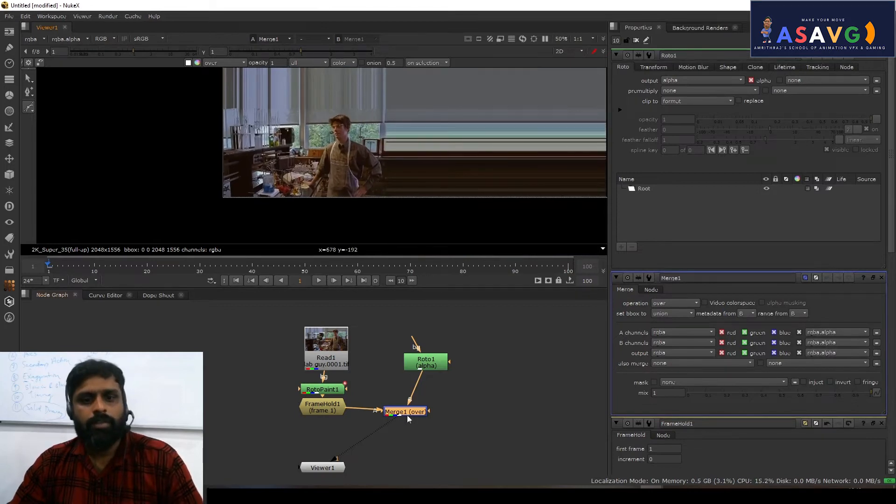
pyautogui.hotkey('shift', 'x')
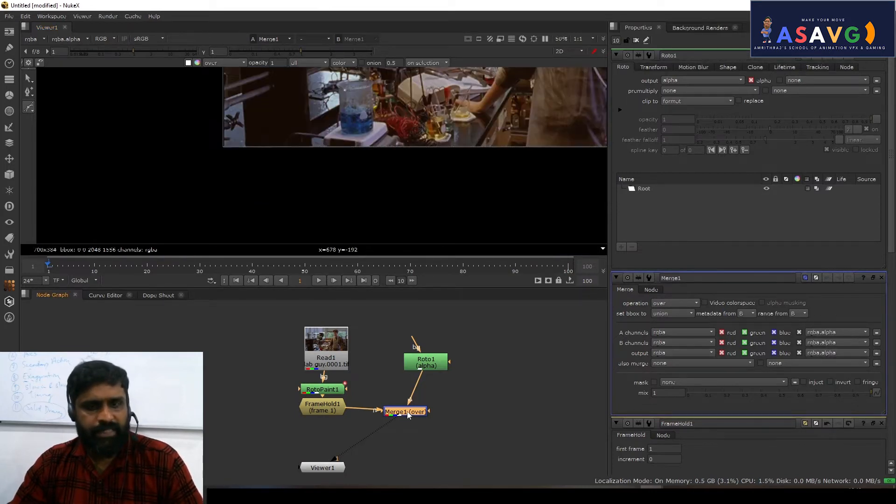
# Step: Draw a closed Bezier shape in the Roto node around the cloned patch beside the wooden drawers on frame 1
pyautogui.moveTo(402, 100); pyautogui.dragTo(308, 236, button='middle')
pyautogui.scroll(-2, 361, 164)
pyautogui.scroll(2, 359, 172)
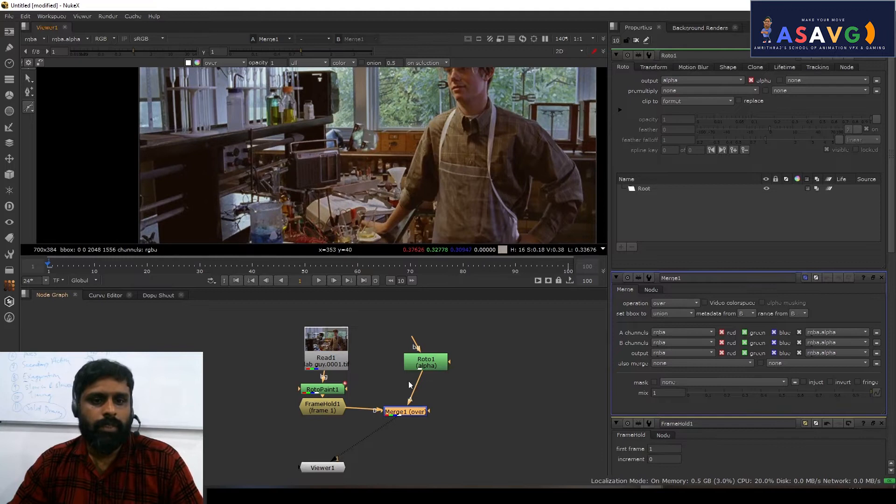
pyautogui.scroll(1, 414, 199)
pyautogui.moveTo(332, 153); pyautogui.dragTo(314, 182, button='middle')
pyautogui.moveTo(383, 165); pyautogui.dragTo(384, 189, button='middle')
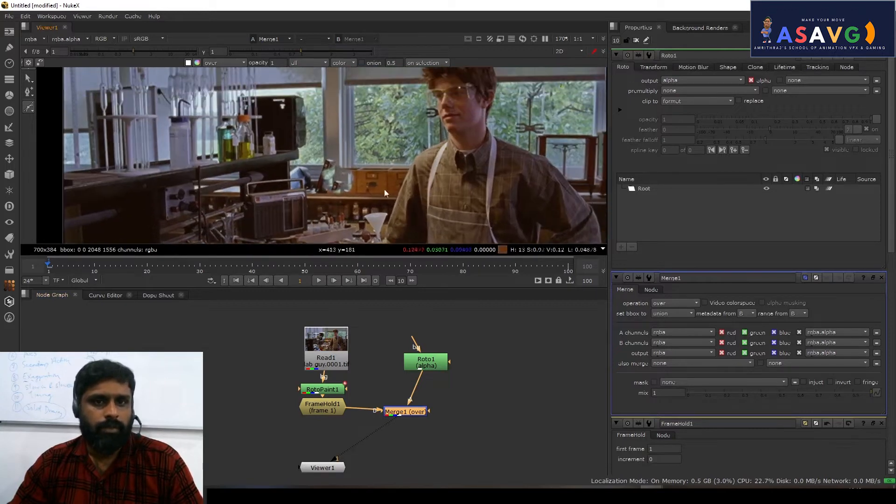
pyautogui.scroll(4, 355, 190)
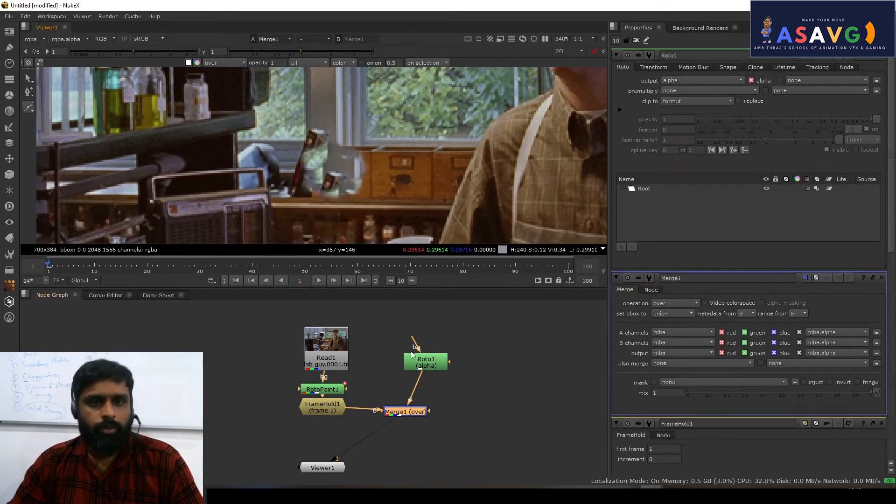
pyautogui.click(422, 367)
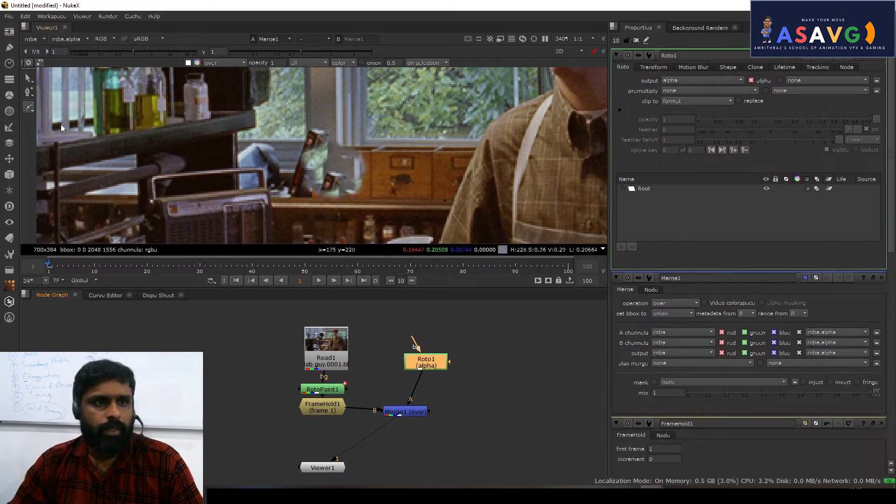
pyautogui.rightClick(24, 108)
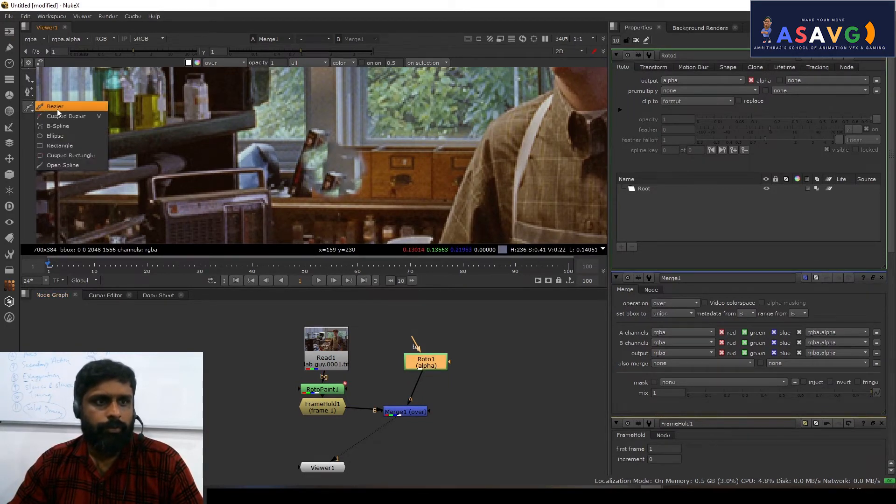
pyautogui.click(57, 109)
pyautogui.scroll(2, 279, 146)
pyautogui.click(324, 148)
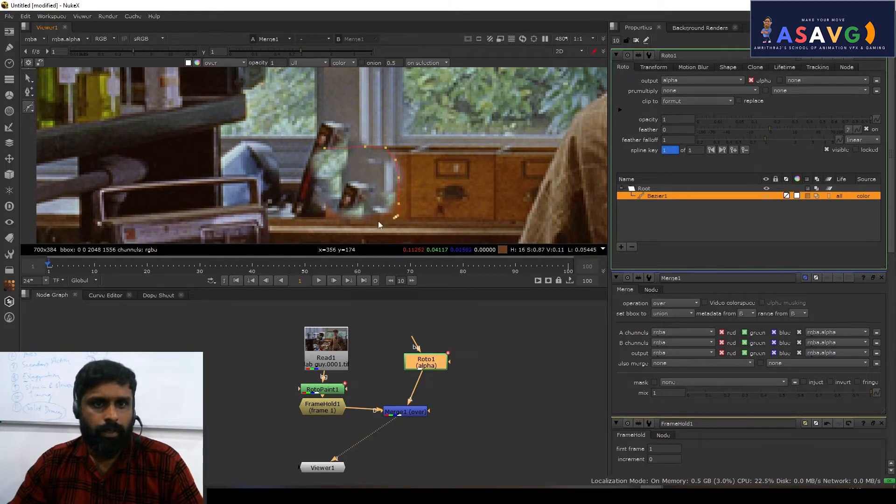
pyautogui.click(324, 149)
# Step: Select all points of the Bezier shape around the cloned patch
pyautogui.scroll(-2, 374, 158)
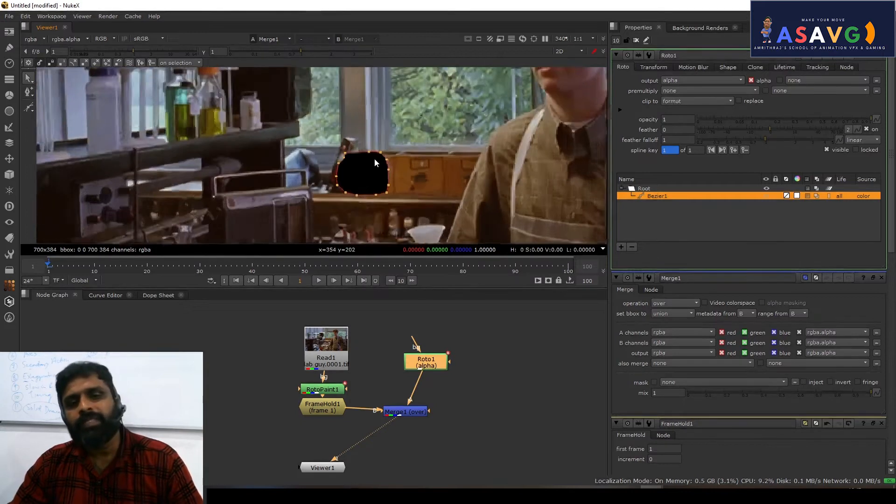
pyautogui.scroll(3, 374, 158)
pyautogui.moveTo(301, 135); pyautogui.dragTo(426, 219)
pyautogui.scroll(1, 411, 186)
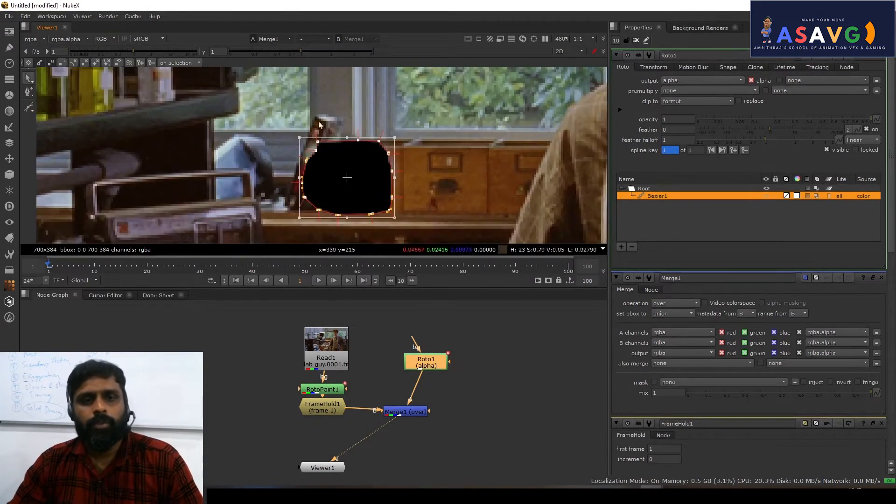
pyautogui.moveTo(301, 122); pyautogui.dragTo(332, 98, button='middle')
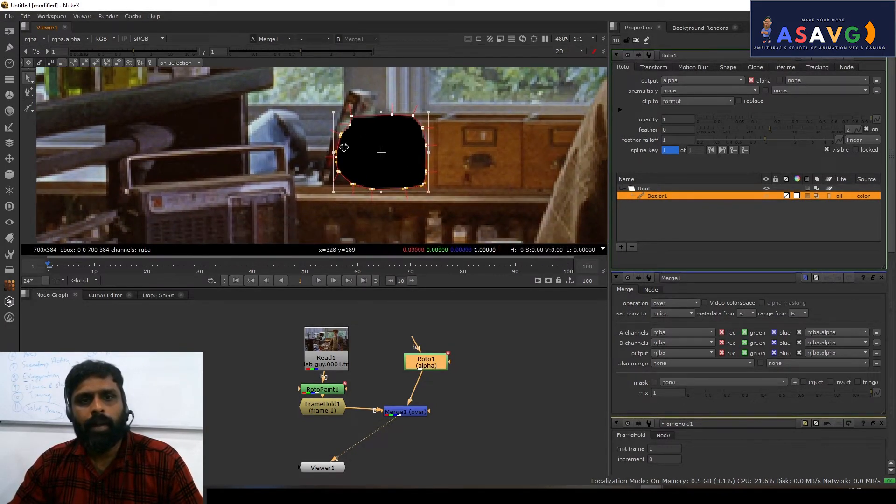
# Step: Open the Read node's properties and look at its Auto Alpha option
pyautogui.moveTo(390, 375); pyautogui.dragTo(370, 360, button='middle')
pyautogui.doubleClick(370, 359)
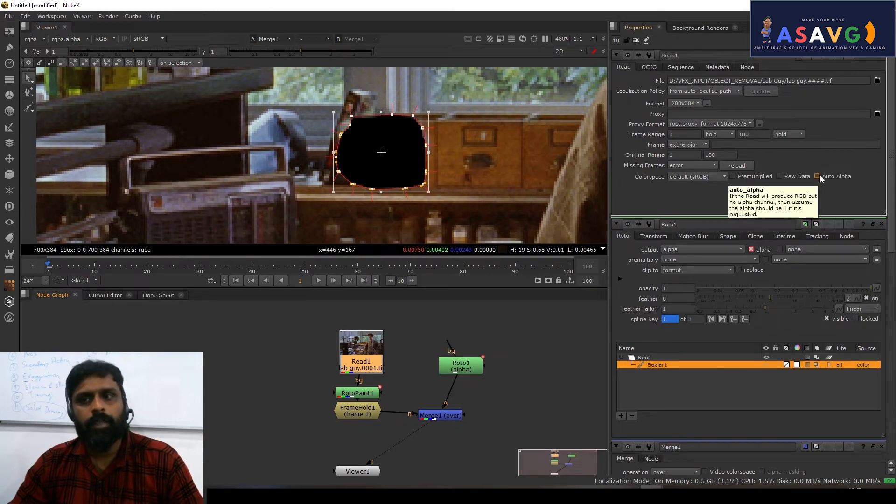
# Step: Open the Merge node's properties and set its operation to in
pyautogui.moveTo(534, 348); pyautogui.dragTo(531, 319, button='middle')
pyautogui.click(432, 390)
pyautogui.doubleClick(432, 390)
pyautogui.scroll(-4, 432, 153)
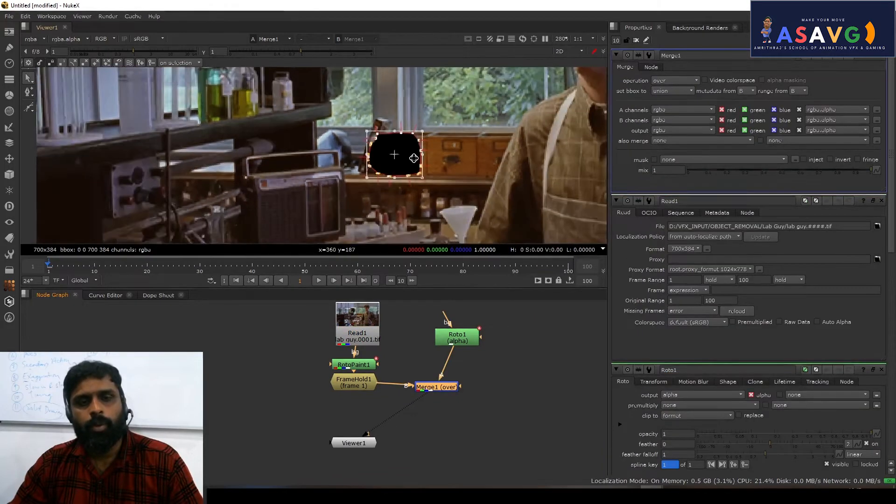
pyautogui.scroll(4, 420, 161)
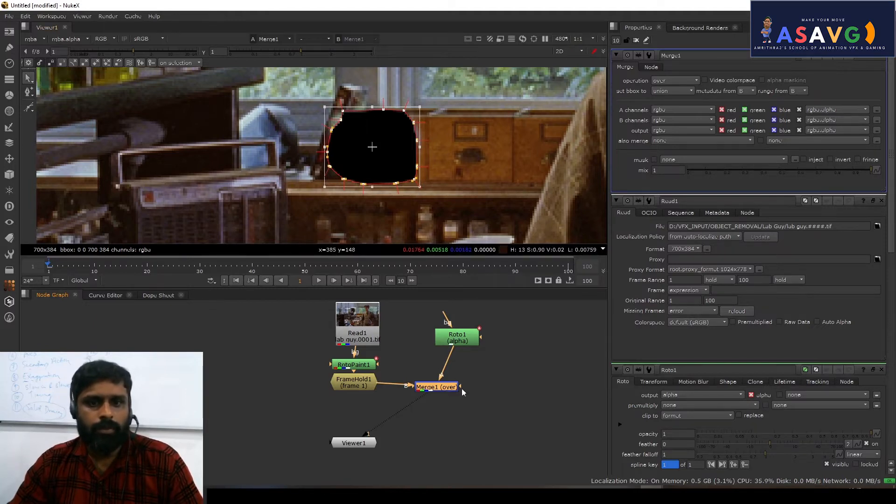
pyautogui.click(671, 79)
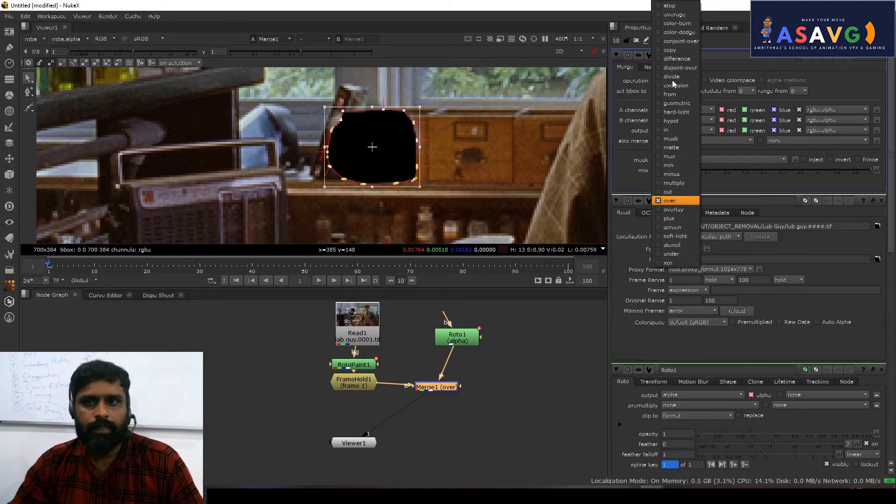
pyautogui.click(667, 132)
# Step: Enable Auto Alpha in the Read node's properties for the lab guy footage
pyautogui.scroll(-10, 472, 176)
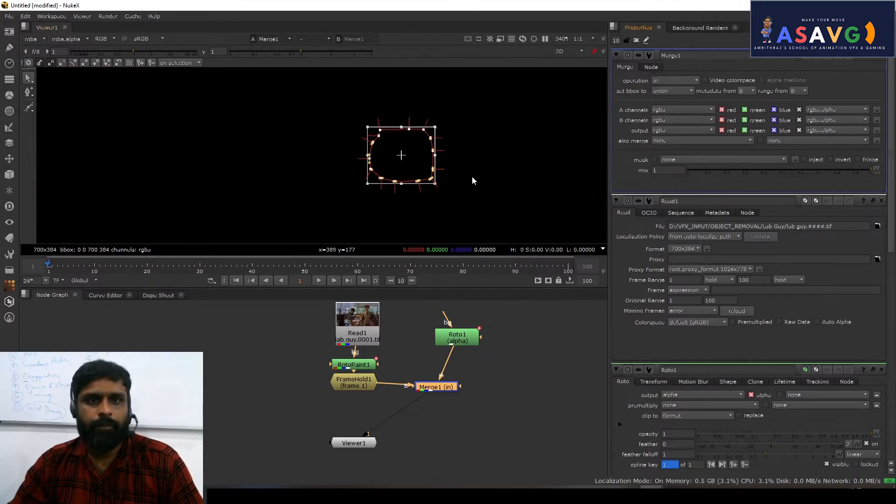
pyautogui.scroll(6, 473, 183)
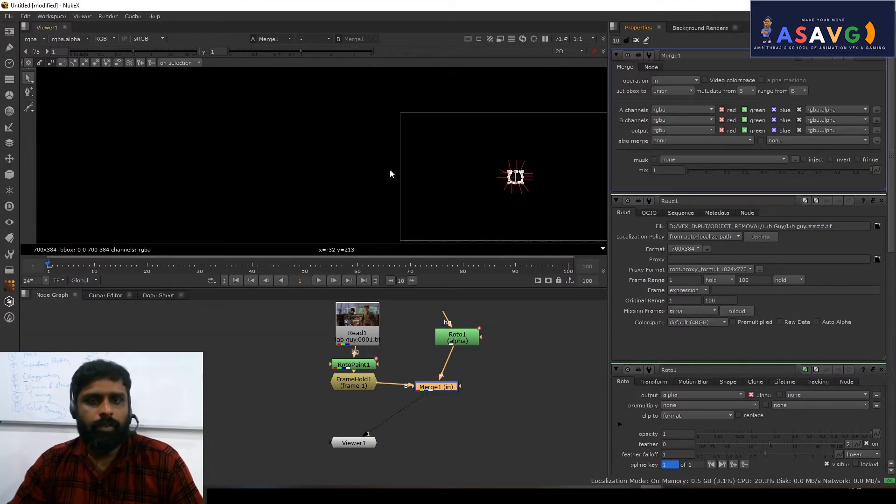
pyautogui.scroll(1, 474, 182)
pyautogui.scroll(1, 411, 265)
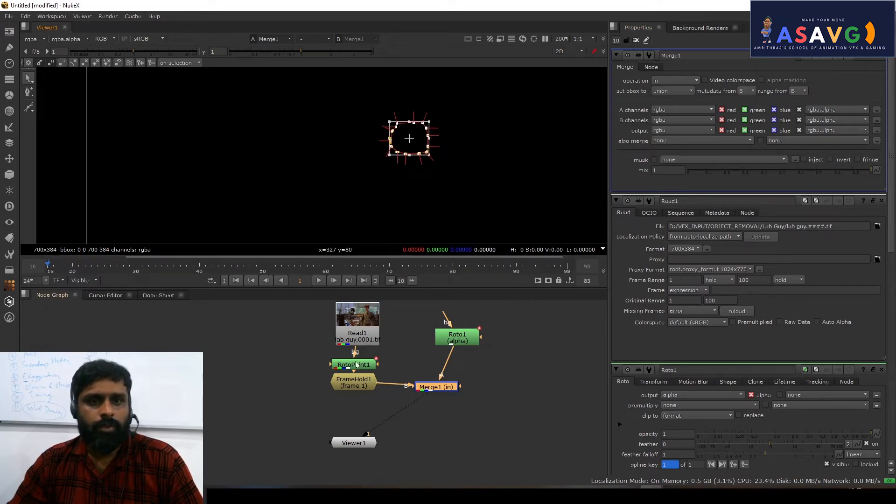
pyautogui.doubleClick(354, 326)
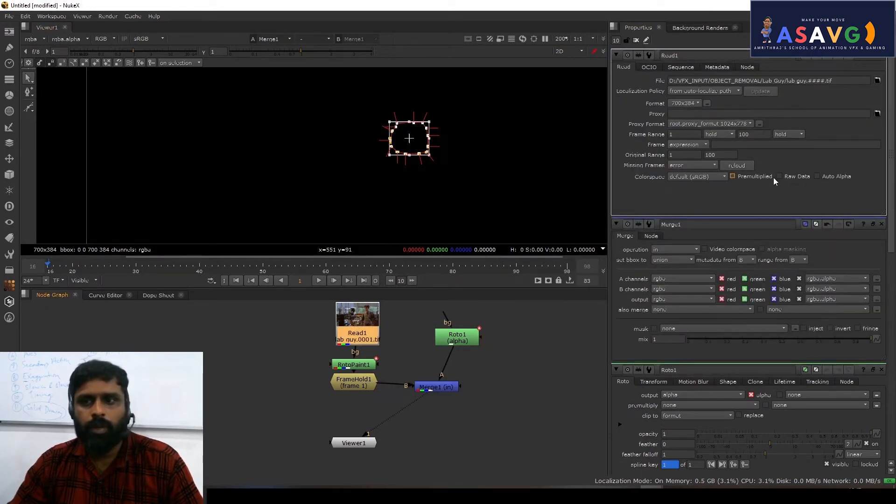
pyautogui.click(817, 176)
# Step: Swap the Merge node's inputs so FrameHold feeds A and Roto feeds B, and inspect the patch inside the roto shape
pyautogui.scroll(-7, 467, 174)
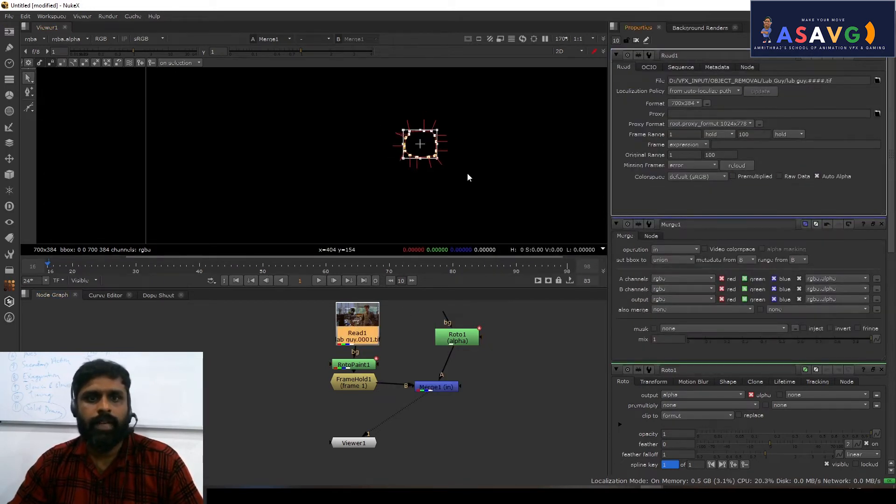
pyautogui.scroll(3, 446, 354)
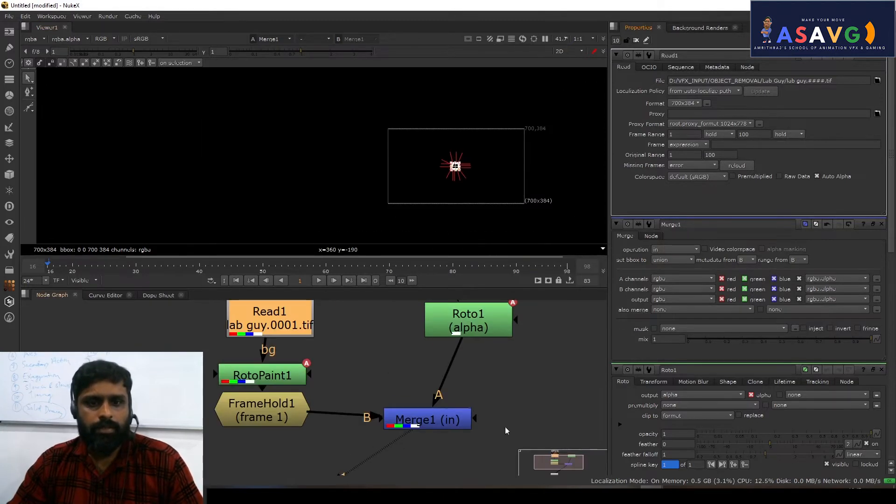
pyautogui.moveTo(475, 421); pyautogui.dragTo(475, 384, button='middle')
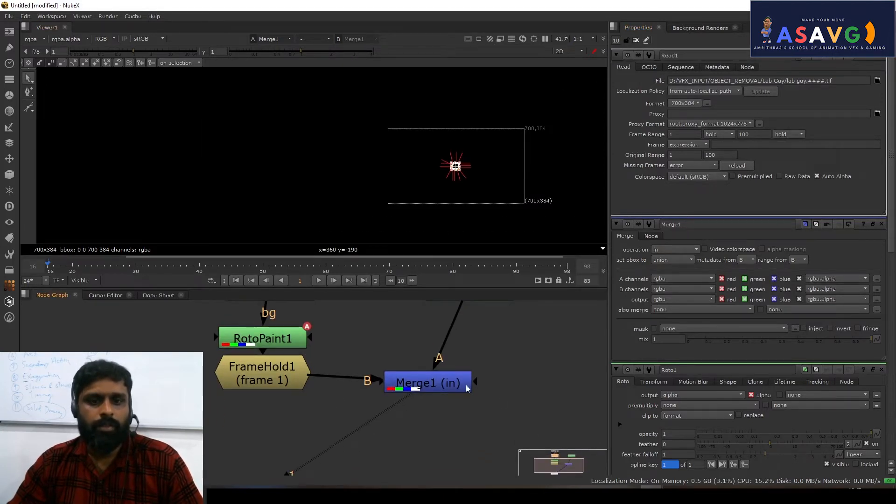
pyautogui.moveTo(382, 373); pyautogui.dragTo(443, 394, button='middle')
pyautogui.scroll(-2, 435, 378)
pyautogui.scroll(3, 451, 191)
pyautogui.scroll(3, 451, 191)
pyautogui.click(418, 408)
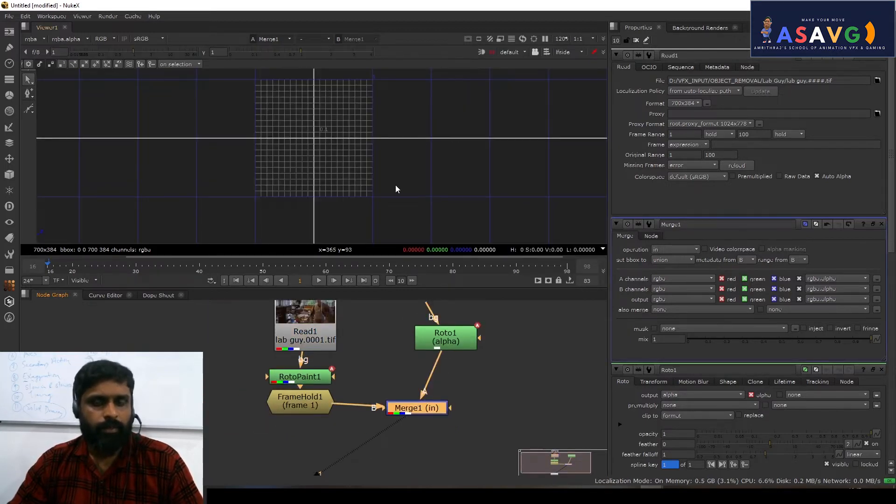
pyautogui.hotkey('shift', 'x')
pyautogui.scroll(3, 469, 144)
pyautogui.scroll(5, 392, 135)
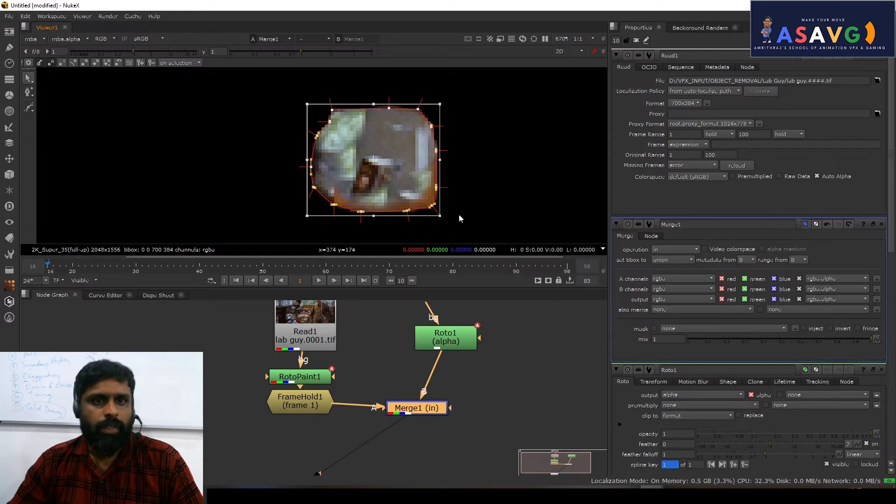
# Step: Open the RotoPaint node's properties and view the isolated patch within the whole frame
pyautogui.moveTo(411, 384); pyautogui.dragTo(425, 380, button='middle')
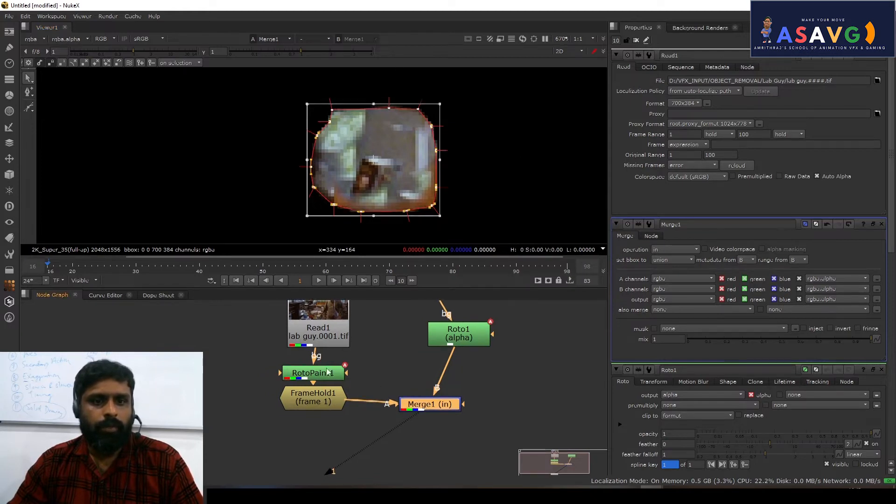
pyautogui.doubleClick(304, 376)
pyautogui.scroll(-10, 304, 140)
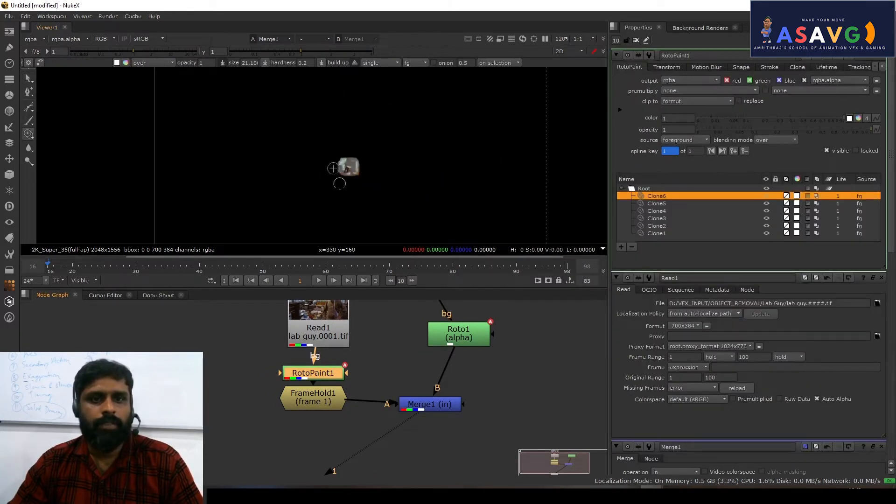
pyautogui.scroll(2, 338, 185)
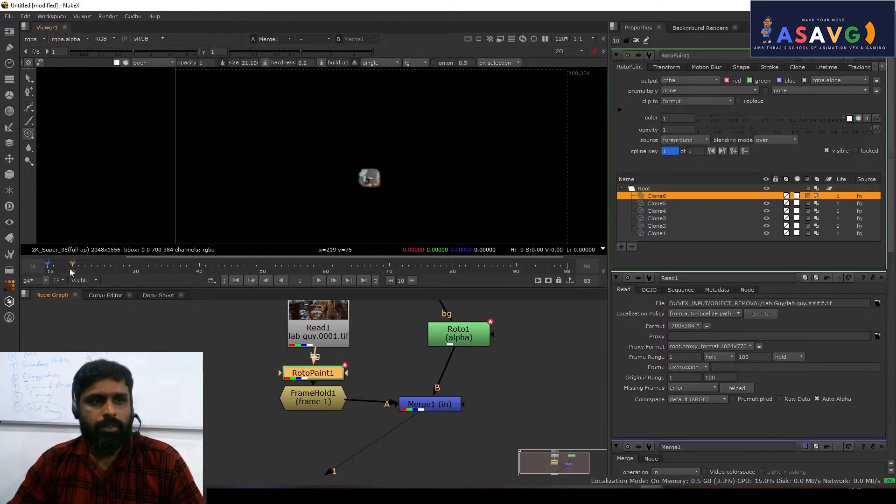
# Step: Scrub the timeline to check the isolated patch and set the timeline range to Global
pyautogui.moveTo(71, 272); pyautogui.dragTo(92, 267)
pyautogui.click(82, 281)
pyautogui.click(87, 290)
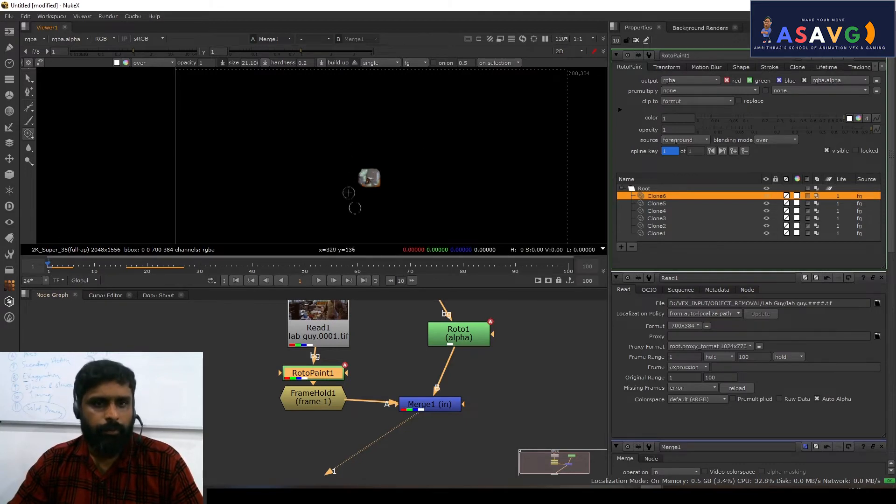
pyautogui.scroll(-1, 401, 175)
pyautogui.moveTo(312, 319); pyautogui.dragTo(257, 323, button='middle')
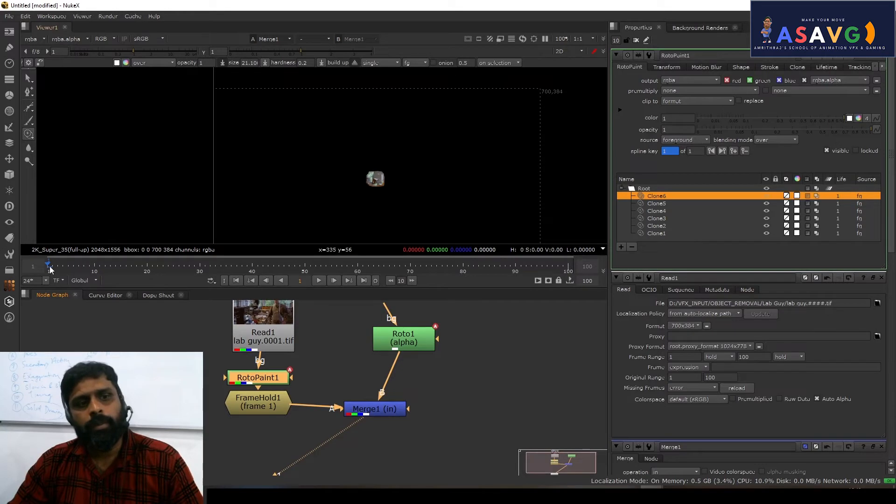
# Step: Duplicate the Read1 lab guy footage node and place the copy on the far side of the Roto node
pyautogui.click(274, 340)
pyautogui.moveTo(490, 374); pyautogui.dragTo(418, 384, button='middle')
pyautogui.click(424, 357)
pyautogui.hotkey('ctrl', 'v')
pyautogui.moveTo(424, 355); pyautogui.dragTo(490, 318)
# Step: Add a Merge over node with the isolated patch from Merge1 as A and the Read2 footage as B
pyautogui.click(315, 426)
pyautogui.moveTo(315, 426); pyautogui.dragTo(331, 394, button='middle')
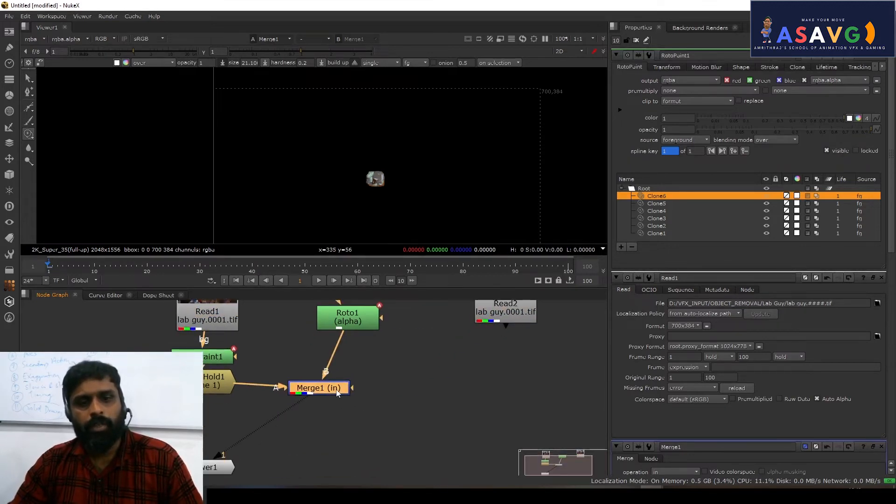
pyautogui.press('m')
pyautogui.moveTo(406, 388); pyautogui.dragTo(455, 401)
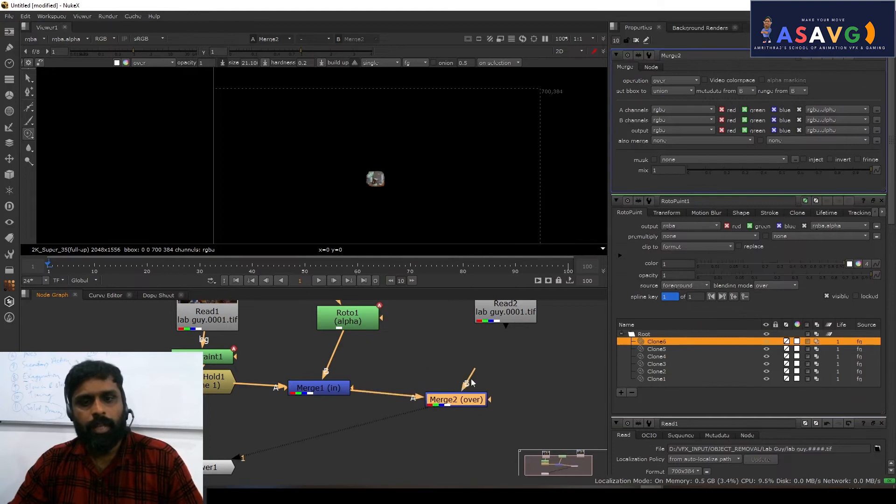
pyautogui.moveTo(500, 317); pyautogui.dragTo(501, 319)
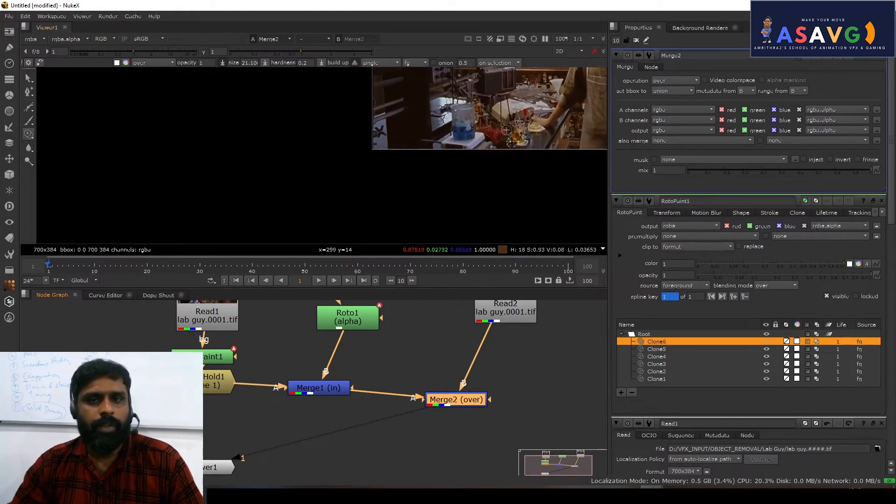
# Step: Enlarge the viewer area, inspect the patch over the footage, and move the Viewer node beneath Merge2
pyautogui.scroll(8, 426, 152)
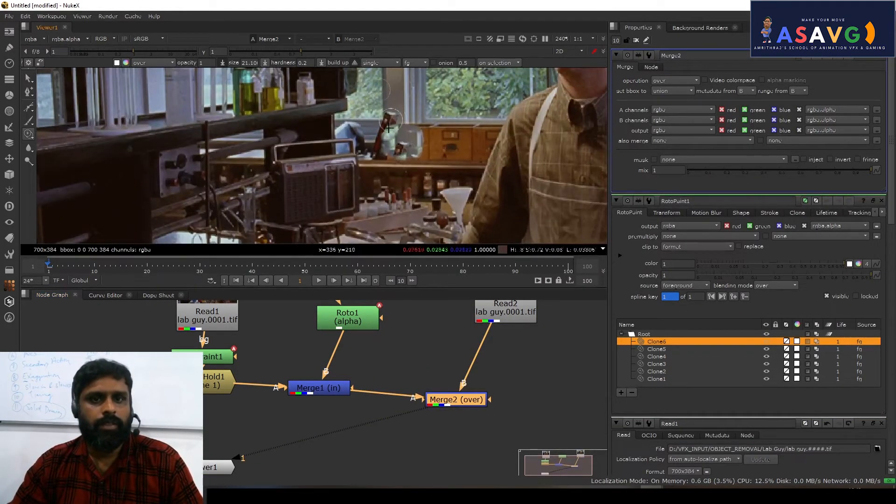
pyautogui.moveTo(423, 172); pyautogui.dragTo(429, 202, button='middle')
pyautogui.moveTo(304, 289); pyautogui.dragTo(304, 330)
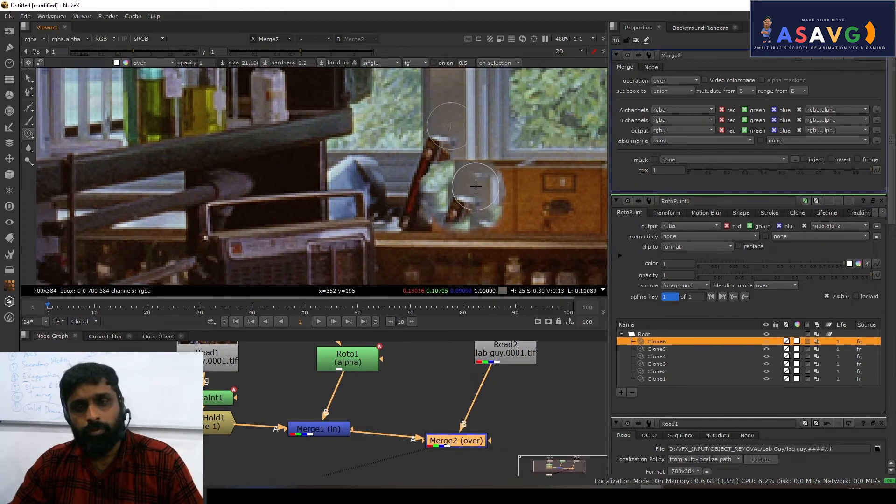
pyautogui.scroll(-2, 473, 214)
pyautogui.moveTo(436, 429); pyautogui.dragTo(455, 369, button='middle')
pyautogui.moveTo(221, 451); pyautogui.dragTo(458, 430)
pyautogui.moveTo(457, 433); pyautogui.dragTo(450, 478, button='middle')
pyautogui.scroll(-2, 327, 280)
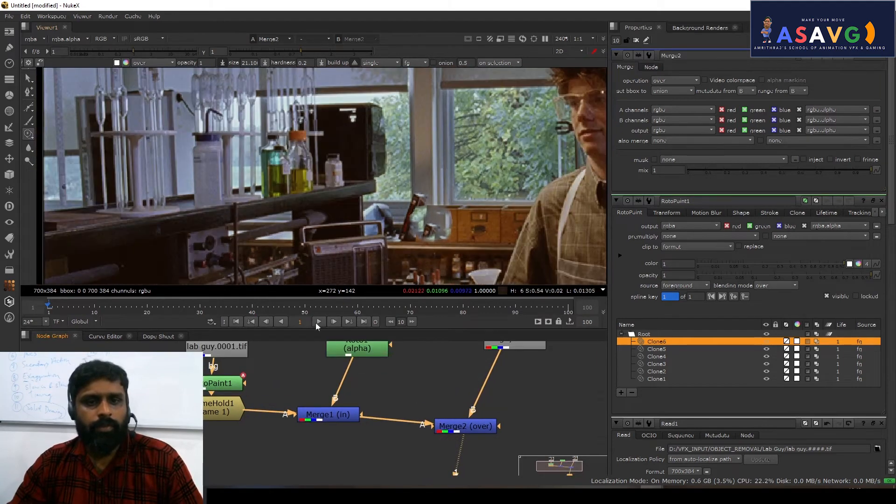
# Step: Play the merged result briefly, and scrub back to frame 1 to check how the patch sits on the moving footage
pyautogui.click(319, 322)
pyautogui.click(319, 321)
pyautogui.moveTo(144, 307); pyautogui.dragTo(48, 310)
# Step: View the original Read1 footage, move the Viewer node aside, and examine the drawers next to the dark object for a trackable feature
pyautogui.moveTo(356, 348); pyautogui.dragTo(332, 405, button='middle')
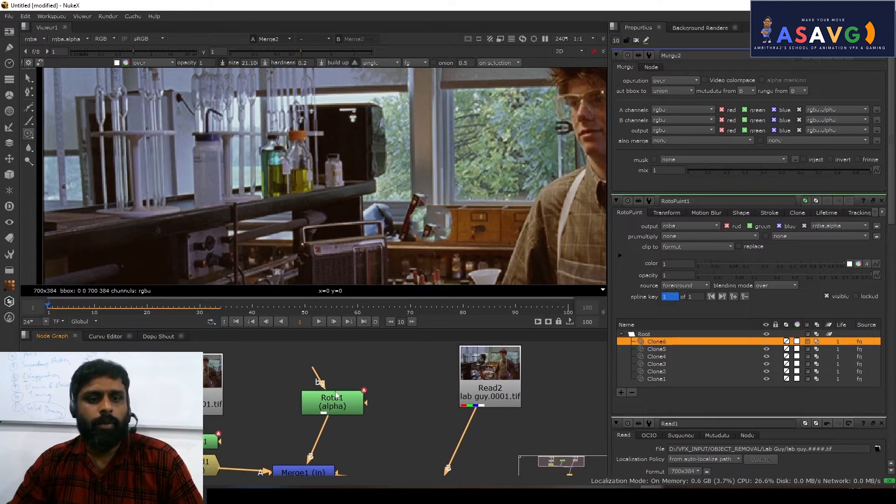
pyautogui.scroll(-1, 330, 405)
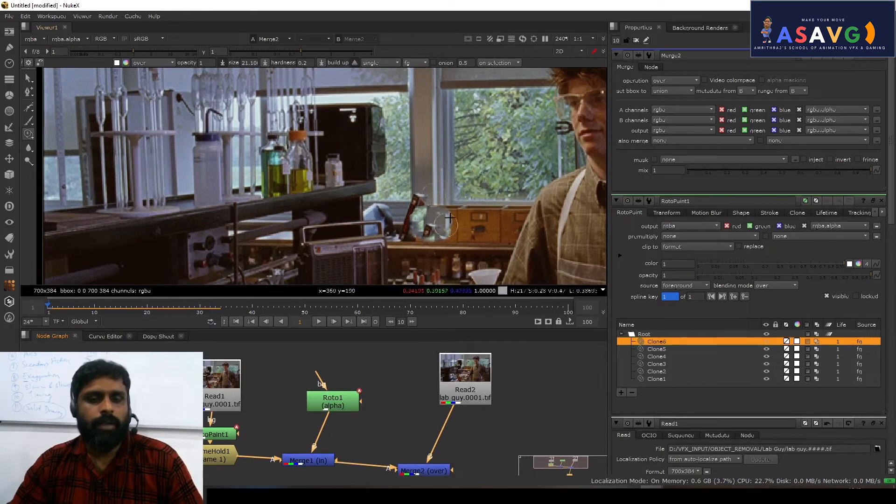
pyautogui.moveTo(207, 403); pyautogui.dragTo(257, 383, button='middle')
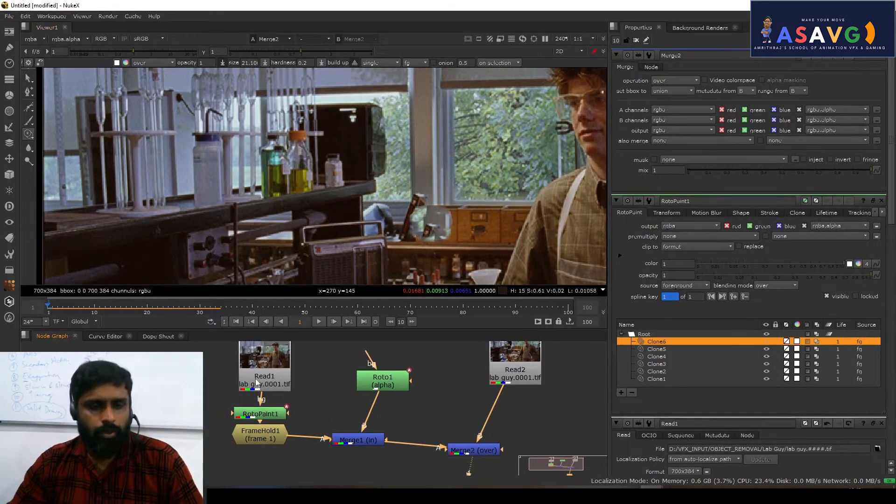
pyautogui.click(260, 378)
pyautogui.scroll(-2, 280, 373)
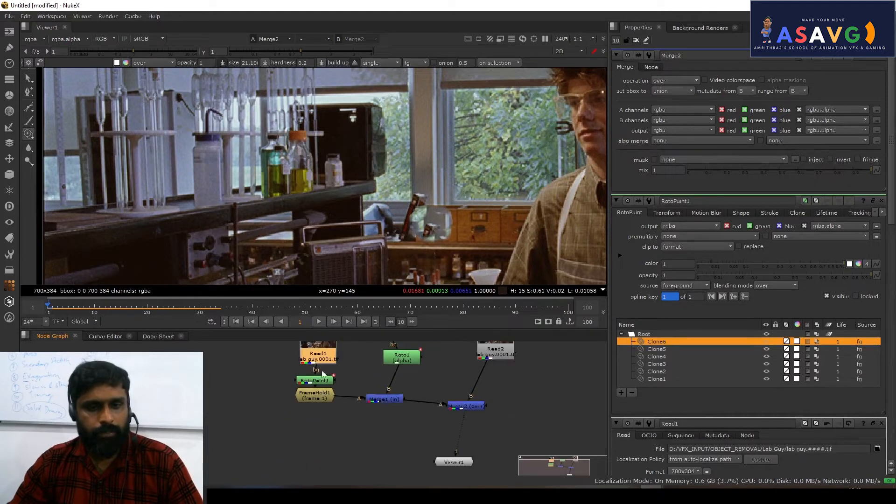
pyautogui.press('1')
pyautogui.moveTo(456, 471); pyautogui.dragTo(248, 459)
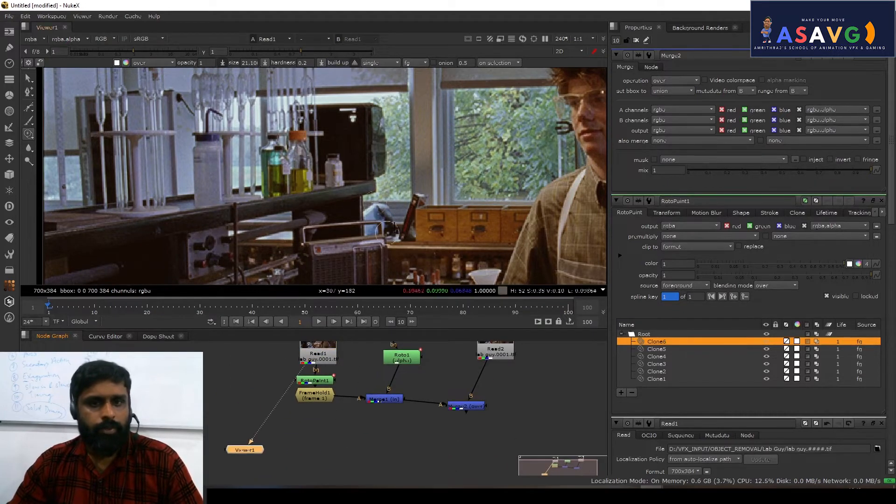
pyautogui.scroll(3, 447, 232)
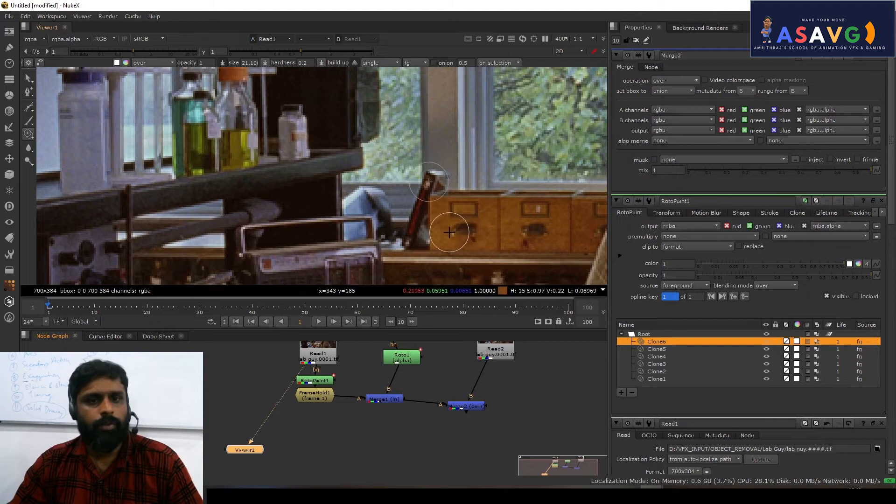
pyautogui.moveTo(248, 450); pyautogui.dragTo(200, 403)
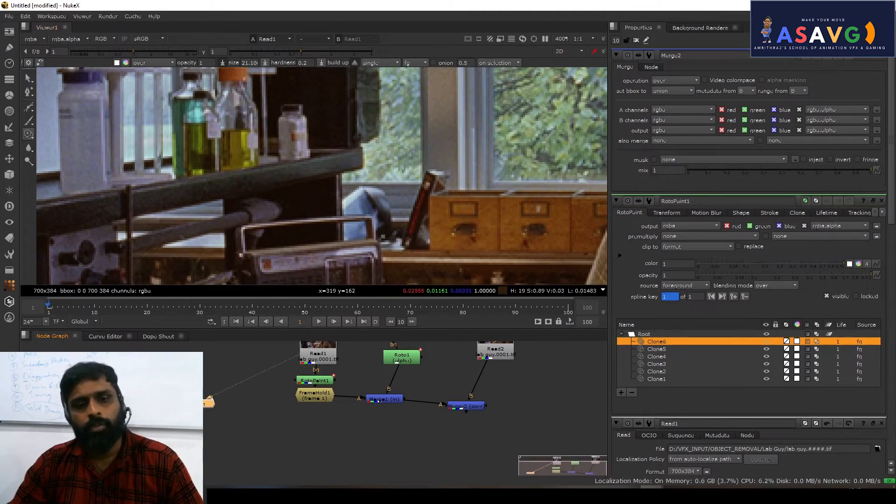
pyautogui.moveTo(212, 391); pyautogui.dragTo(215, 413, button='middle')
# Step: Add a Tracker node fed by Read1 and place it beside the RotoPaint branch
pyautogui.click(328, 367)
pyautogui.press('Tab')
pyautogui.write('track')
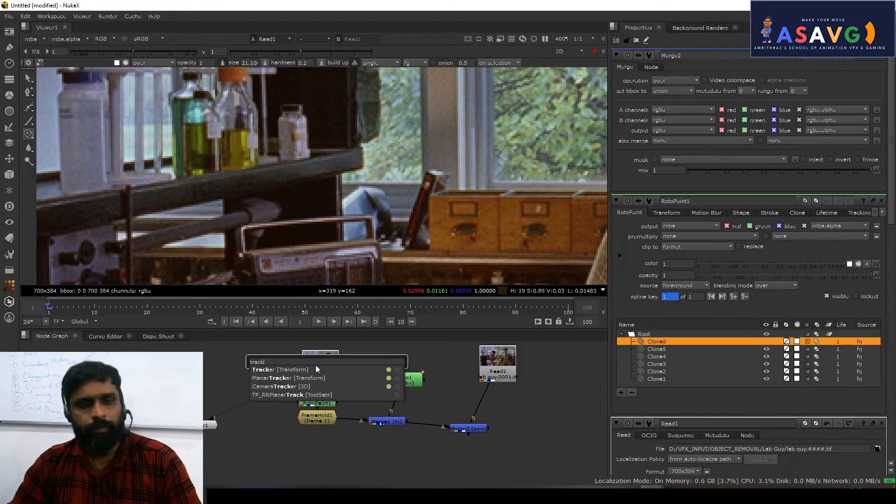
pyautogui.click(280, 369)
pyautogui.moveTo(318, 393); pyautogui.dragTo(247, 394)
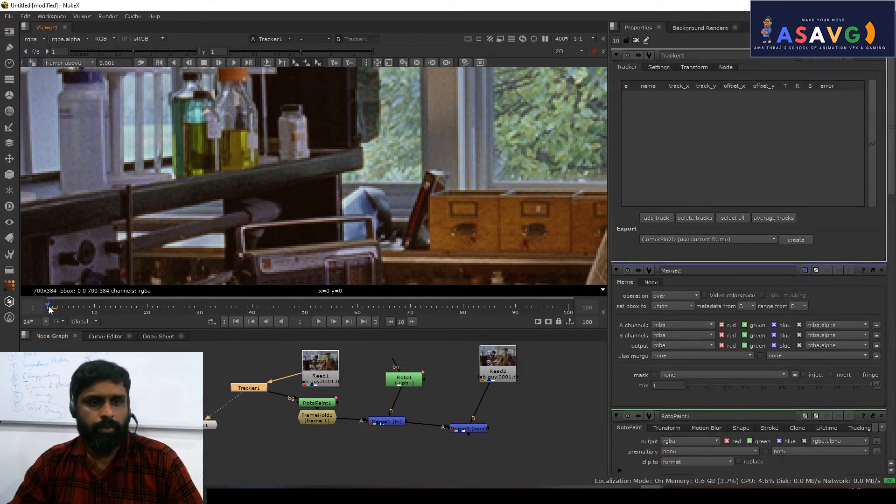
# Step: Add a track on frame 1 and position it over the handle of the first wooden drawer
pyautogui.click(652, 220)
pyautogui.moveTo(314, 166); pyautogui.dragTo(463, 227)
pyautogui.scroll(2, 463, 224)
pyautogui.scroll(-2, 463, 227)
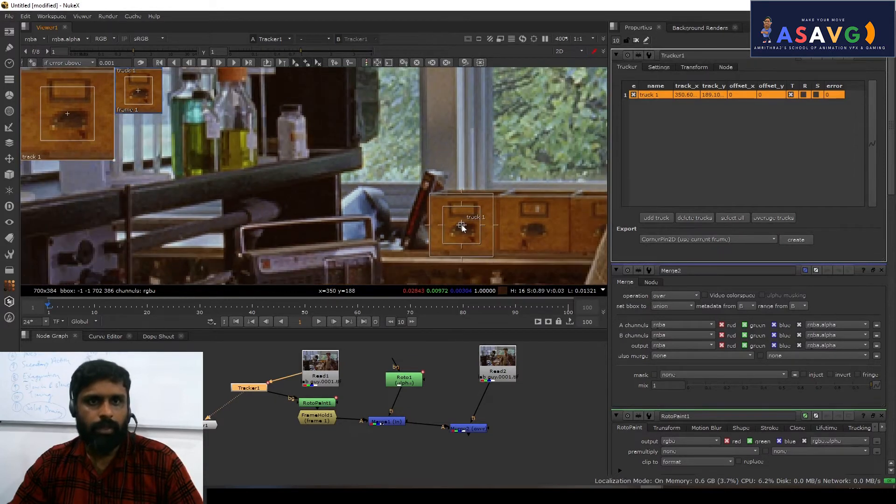
# Step: Track the drawer handle forward to frame 100 and check the resulting track path by scrubbing
pyautogui.click(234, 63)
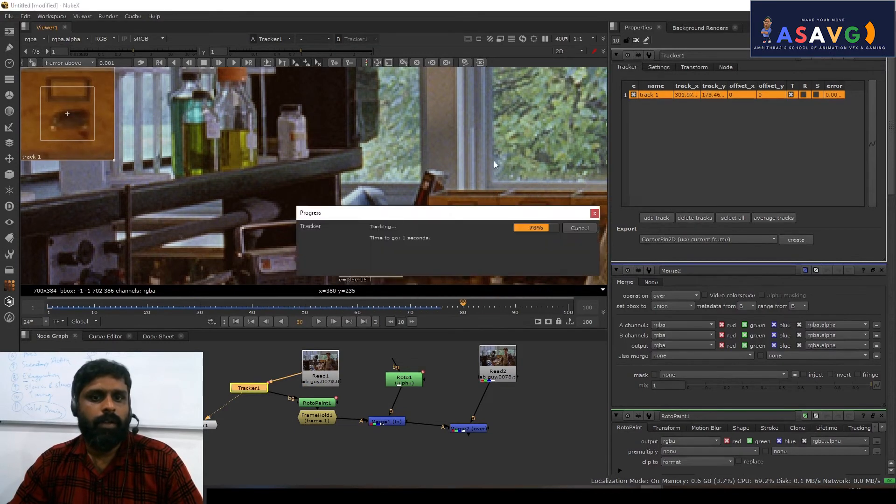
pyautogui.scroll(-3, 391, 195)
pyautogui.scroll(1, 391, 195)
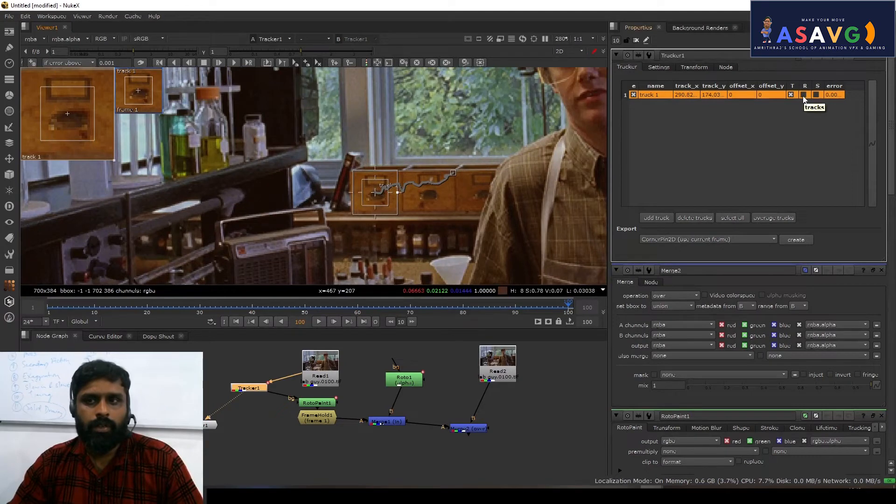
pyautogui.moveTo(178, 306); pyautogui.dragTo(126, 309)
# Step: Detach Tracker1 from the Read1 footage and feed RotoPaint1 directly from Read1
pyautogui.moveTo(221, 434); pyautogui.dragTo(239, 413, button='middle')
pyautogui.moveTo(259, 366); pyautogui.dragTo(284, 391)
pyautogui.click(281, 374)
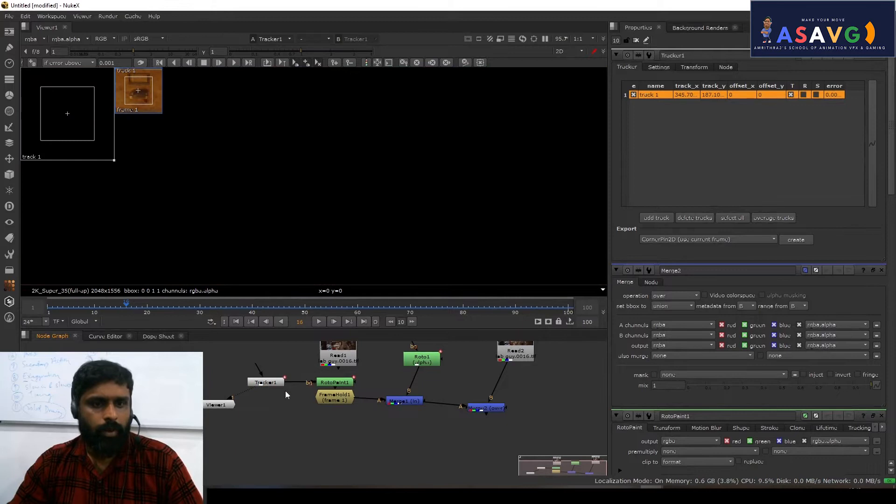
pyautogui.moveTo(294, 400); pyautogui.dragTo(337, 401, button='middle')
pyautogui.press('space')
pyautogui.scroll(5, 339, 409)
pyautogui.moveTo(321, 363); pyautogui.dragTo(299, 219)
# Step: Connect the Viewer to Merge2, place the Viewer node beneath it, and view the composite
pyautogui.moveTo(229, 407); pyautogui.dragTo(480, 451)
pyautogui.moveTo(473, 436); pyautogui.dragTo(325, 391, button='middle')
pyautogui.moveTo(332, 423); pyautogui.dragTo(616, 374)
pyautogui.scroll(-2, 484, 352)
pyautogui.press('space')
pyautogui.scroll(-2, 371, 255)
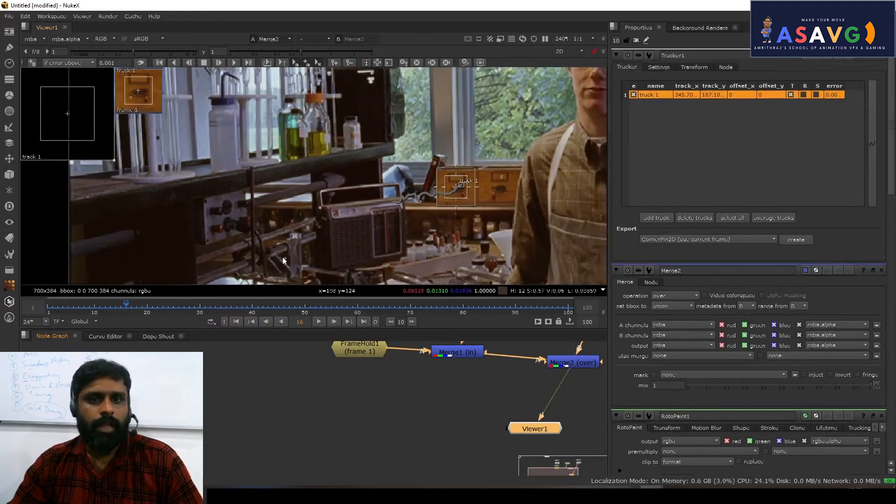
pyautogui.moveTo(282, 257); pyautogui.dragTo(174, 253, button='middle')
# Step: Return to frame 1, nudge Read1 away from RotoPaint1, and inspect the patch against the tracked drawer
pyautogui.click(45, 307)
pyautogui.moveTo(318, 365); pyautogui.dragTo(207, 382, button='middle')
pyautogui.scroll(-1, 244, 248)
pyautogui.moveTo(331, 395); pyautogui.dragTo(397, 449, button='middle')
pyautogui.scroll(-1, 303, 382)
pyautogui.moveTo(311, 375); pyautogui.dragTo(311, 355)
pyautogui.scroll(4, 320, 212)
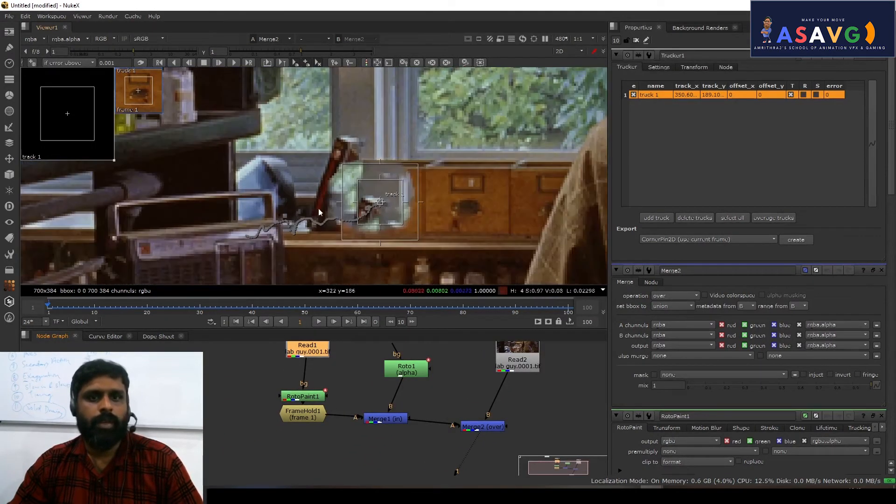
# Step: Close the Tracker1 and Merge2 properties, and scrub the early frames to check the untracked patch
pyautogui.click(881, 56)
pyautogui.click(882, 56)
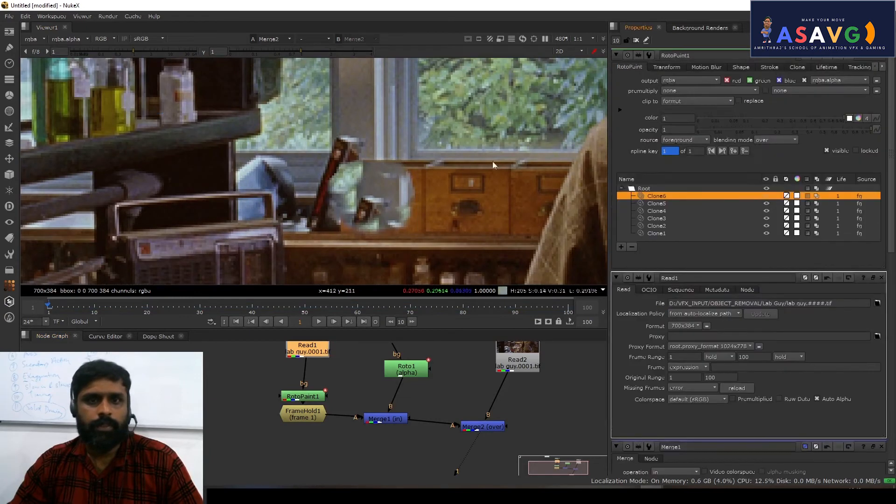
pyautogui.scroll(-2, 425, 200)
pyautogui.click(80, 307)
pyautogui.moveTo(81, 307); pyautogui.dragTo(48, 307)
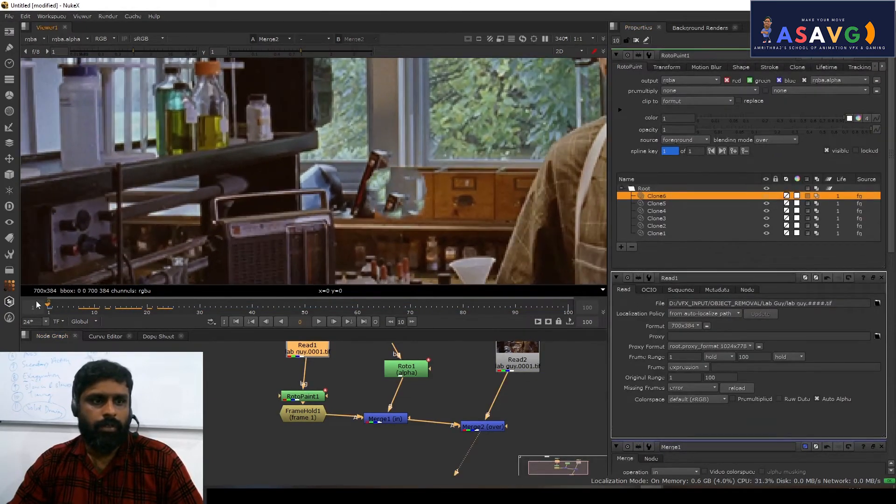
# Step: Locate the detached Tracker1 node in the graph and reposition it beside the Read1 branch
pyautogui.scroll(-3, 261, 361)
pyautogui.moveTo(339, 394); pyautogui.dragTo(439, 458, button='middle')
pyautogui.scroll(2, 327, 413)
pyautogui.moveTo(251, 359); pyautogui.dragTo(258, 385)
pyautogui.moveTo(258, 384); pyautogui.dragTo(228, 376, button='middle')
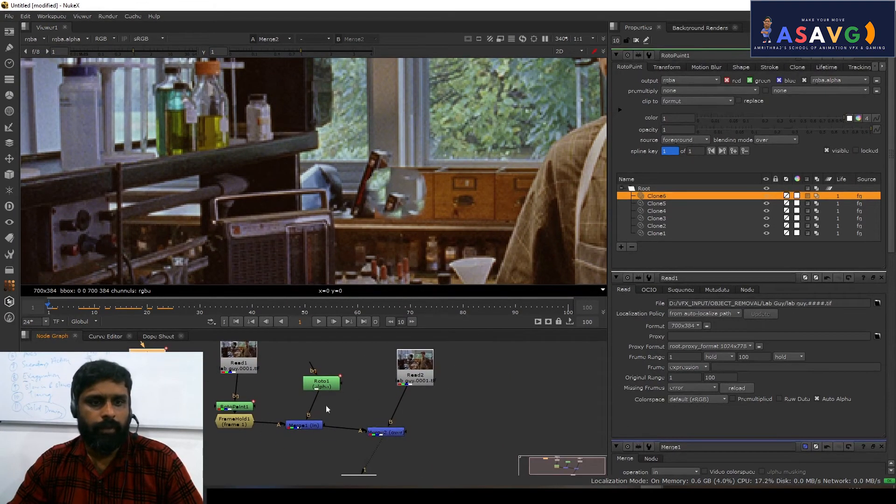
# Step: Move Merge2, Read2 and the Viewer node farther from Merge1 to open space between the two Merge nodes
pyautogui.moveTo(358, 407); pyautogui.dragTo(401, 423, button='middle')
pyautogui.moveTo(246, 351); pyautogui.dragTo(393, 476)
pyautogui.moveTo(375, 405); pyautogui.dragTo(355, 398)
pyautogui.moveTo(366, 403); pyautogui.dragTo(455, 252, button='middle')
pyautogui.press('space')
pyautogui.scroll(3, 454, 255)
pyautogui.moveTo(261, 140); pyautogui.dragTo(491, 372)
pyautogui.moveTo(462, 243)
pyautogui.mouseDown()
pyautogui.moveTo(470, 236)
pyautogui.moveTo(442, 219)
pyautogui.moveTo(447, 234)
pyautogui.mouseUp()
pyautogui.press('space')
pyautogui.moveTo(518, 363); pyautogui.dragTo(333, 472, button='middle')
pyautogui.scroll(-3, 334, 471)
pyautogui.moveTo(347, 359); pyautogui.dragTo(449, 450)
pyautogui.press('space')
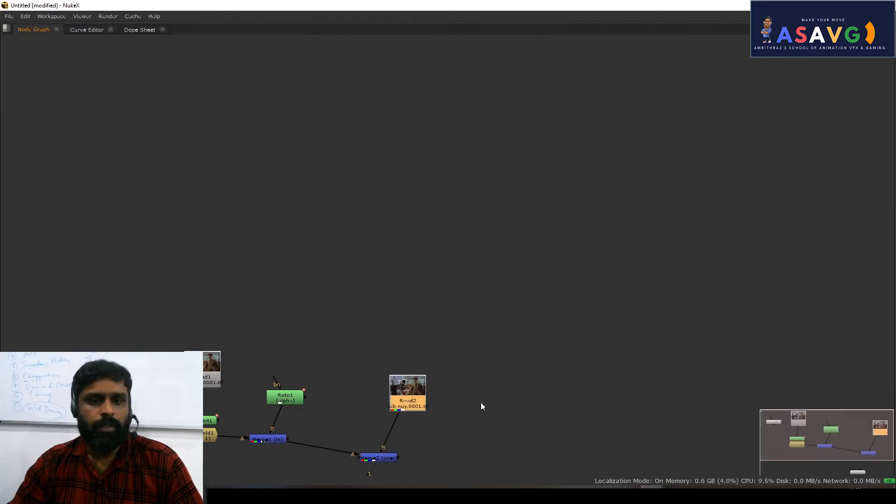
# Step: Insert Tracker1 into the connection between Merge1 and Merge2's A input
pyautogui.moveTo(481, 406); pyautogui.dragTo(566, 354, button='middle')
pyautogui.scroll(3, 566, 354)
pyautogui.moveTo(140, 276); pyautogui.dragTo(399, 373)
pyautogui.press('space')
pyautogui.moveTo(396, 386); pyautogui.dragTo(396, 401, button='middle')
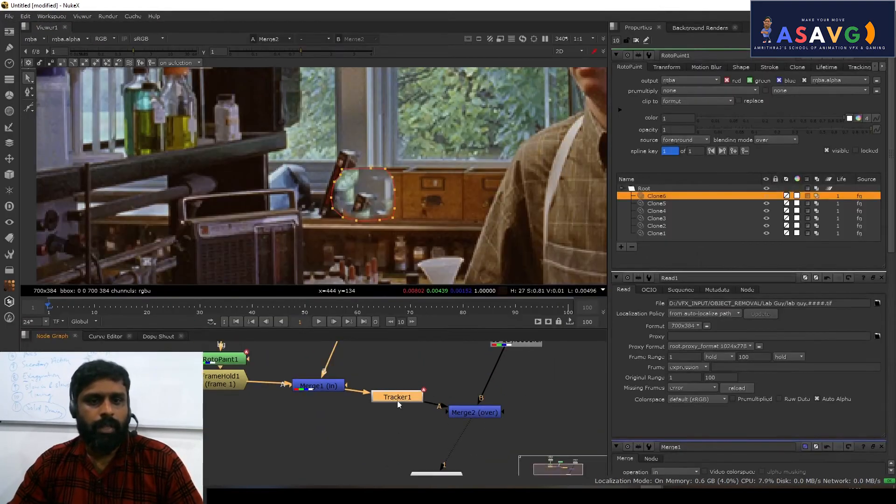
# Step: Set Tracker1's transform to match-move, and close the Tracker1 and RotoPaint1 properties
pyautogui.doubleClick(397, 397)
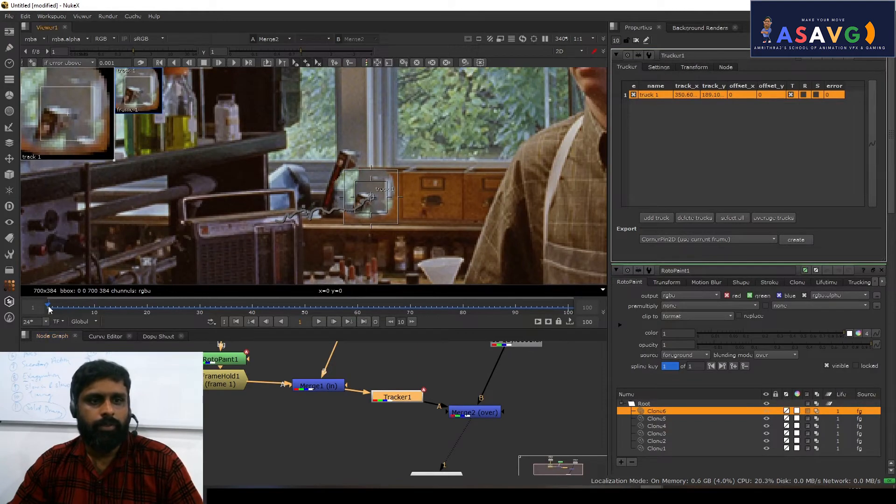
pyautogui.click(690, 67)
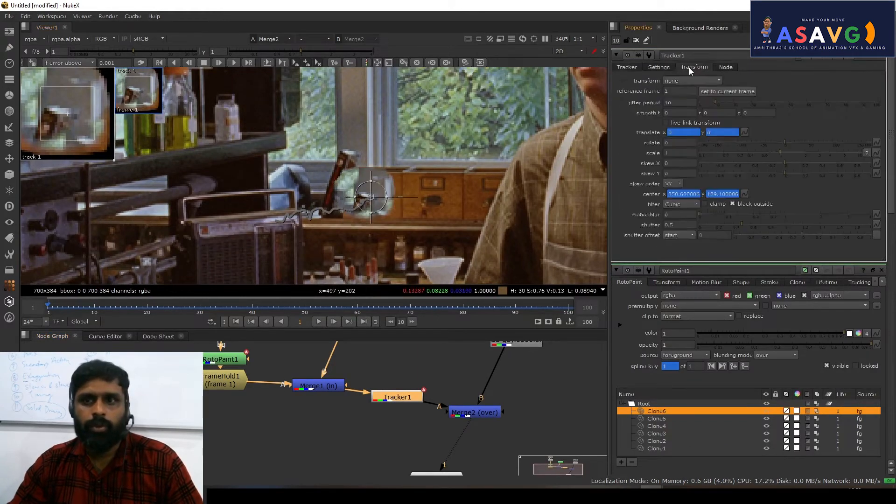
pyautogui.moveTo(677, 82)
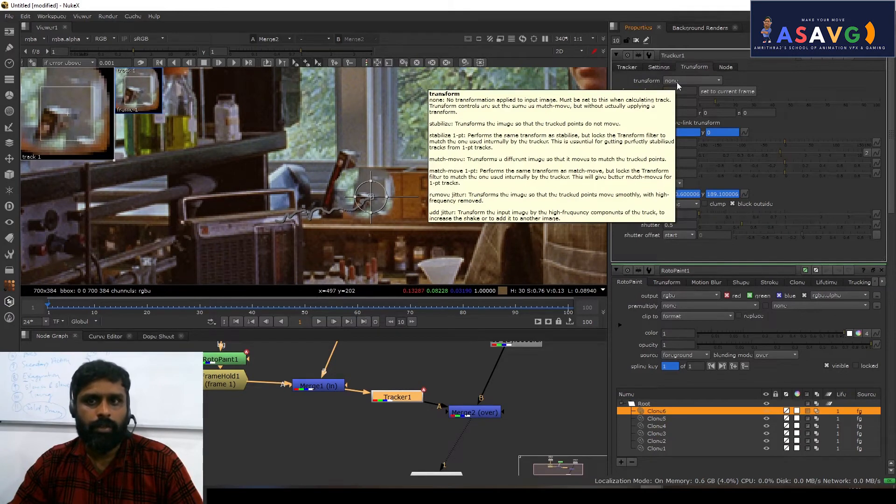
pyautogui.click(677, 82)
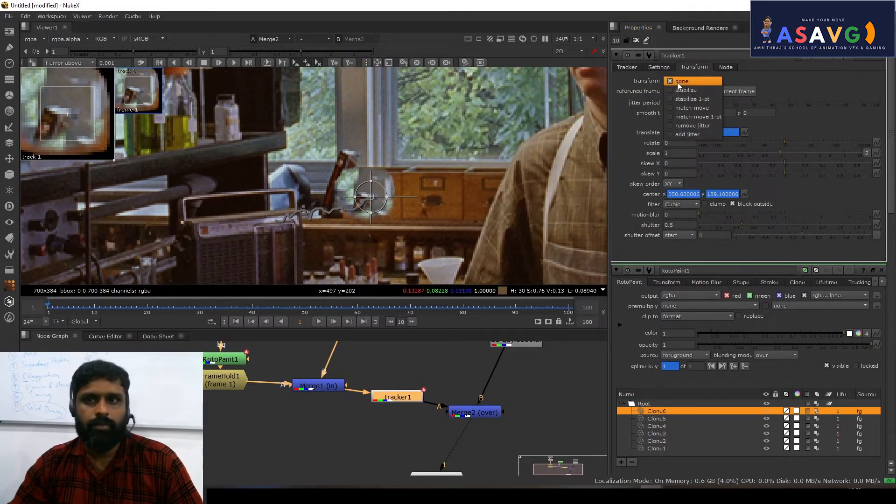
pyautogui.click(679, 109)
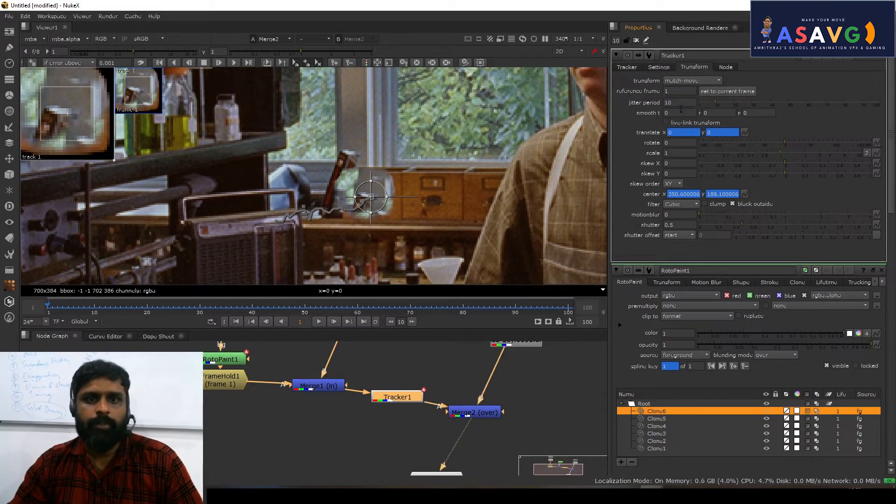
pyautogui.click(881, 56)
pyautogui.click(882, 55)
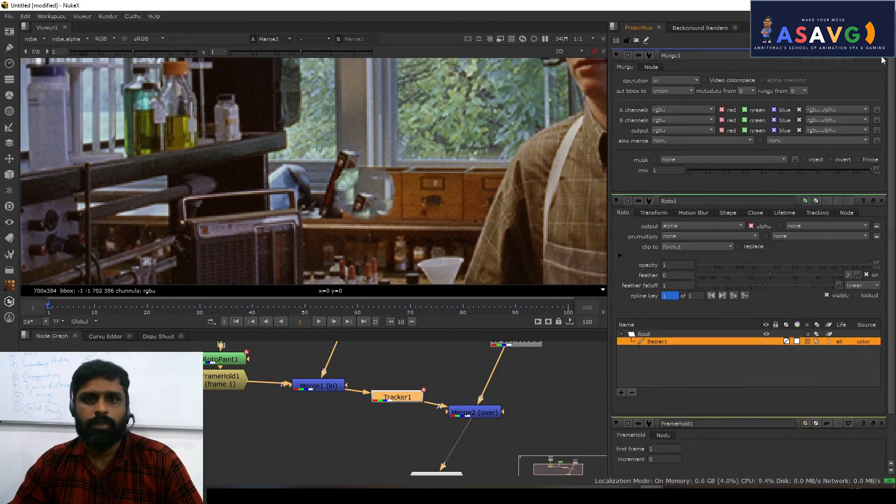
# Step: Play the composite and examine whether the patch follows the drawers, then stop playback
pyautogui.click(321, 322)
pyautogui.scroll(-5, 422, 203)
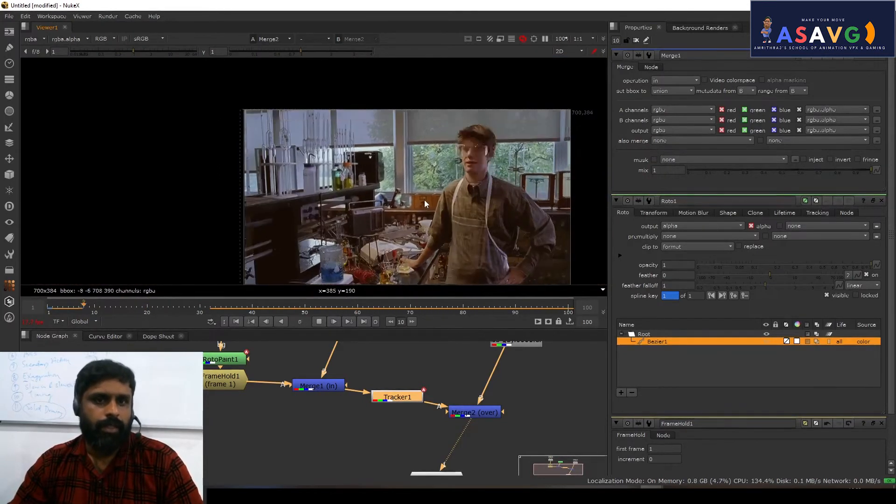
pyautogui.scroll(4, 324, 239)
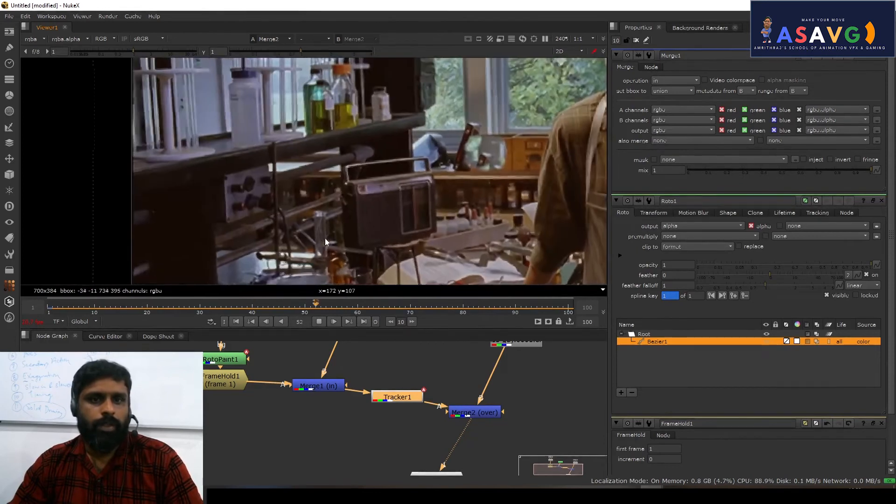
pyautogui.click(320, 321)
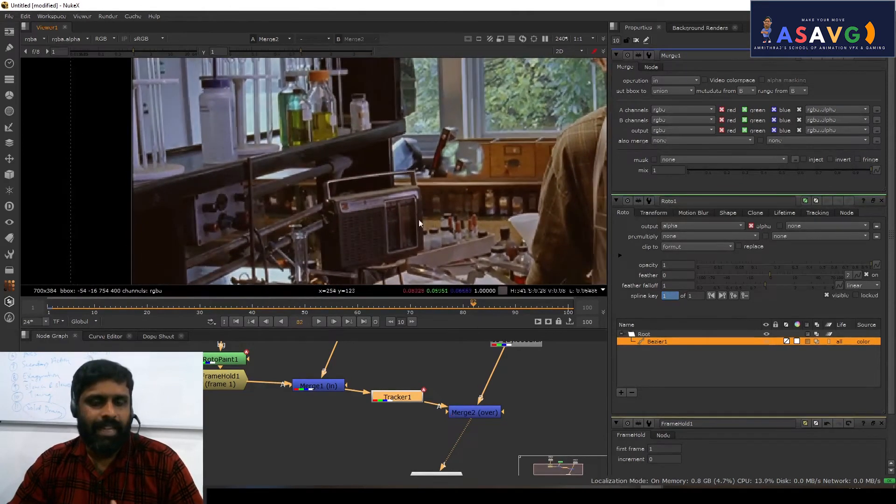
# Step: Examine the patch around the drawers up close, and scrub back to frame 8 to check it there
pyautogui.scroll(2, 467, 205)
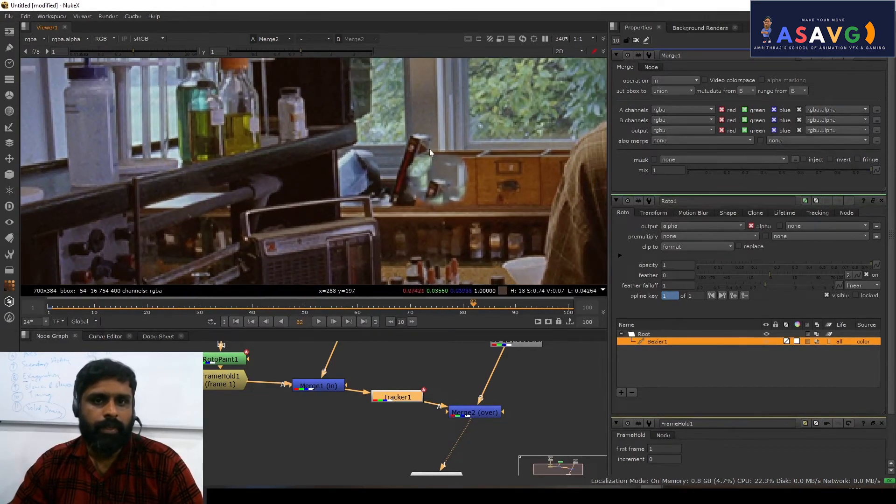
pyautogui.scroll(-3, 413, 243)
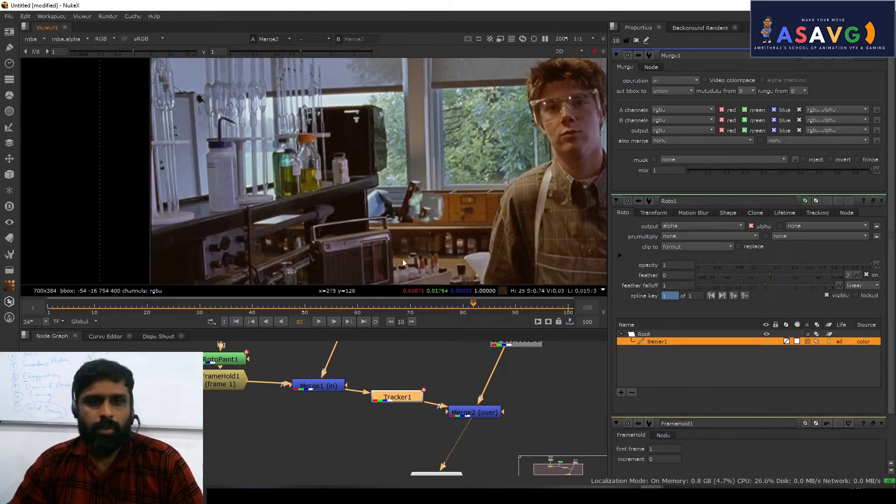
pyautogui.click(281, 311)
pyautogui.moveTo(280, 312); pyautogui.dragTo(251, 303)
pyautogui.scroll(-3, 374, 429)
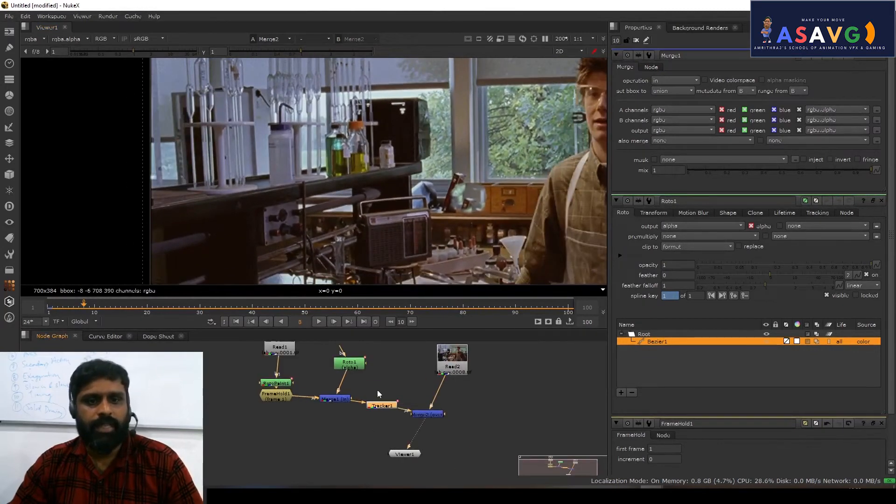
# Step: Delete all nodes of the patch setup, keeping only Read1 and the Viewer node
pyautogui.press('space')
pyautogui.moveTo(474, 344); pyautogui.dragTo(500, 274, button='middle')
pyautogui.scroll(3, 500, 274)
pyautogui.moveTo(365, 185); pyautogui.dragTo(521, 304)
pyautogui.click(362, 196)
pyautogui.moveTo(364, 201); pyautogui.dragTo(577, 295)
pyautogui.press('Delete')
pyautogui.click(513, 298)
pyautogui.press('Delete')
pyautogui.click(382, 280)
pyautogui.press('Delete')
pyautogui.click(279, 277)
pyautogui.press('Delete')
pyautogui.press('Delete')
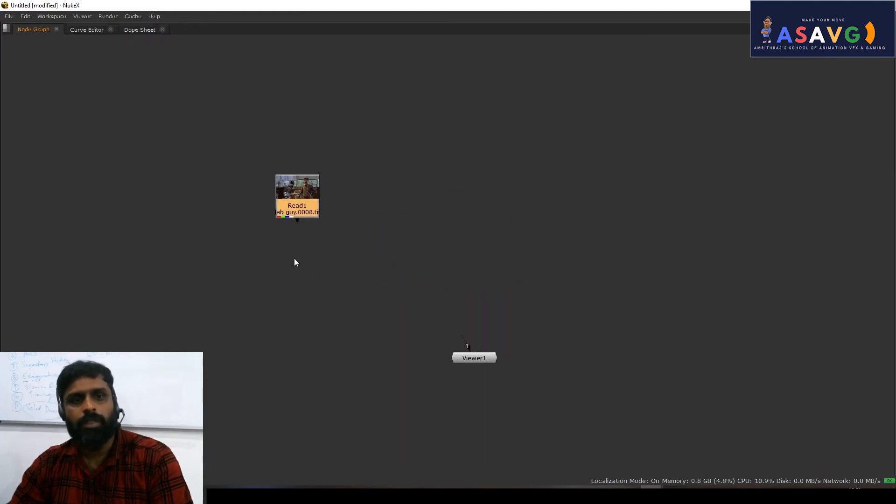
# Step: Connect the Viewer to Read1 and go to frame 1
pyautogui.moveTo(464, 347); pyautogui.dragTo(308, 212)
pyautogui.press('space')
pyautogui.moveTo(378, 378); pyautogui.dragTo(380, 440, button='middle')
pyautogui.scroll(-2, 454, 220)
pyautogui.click(48, 307)
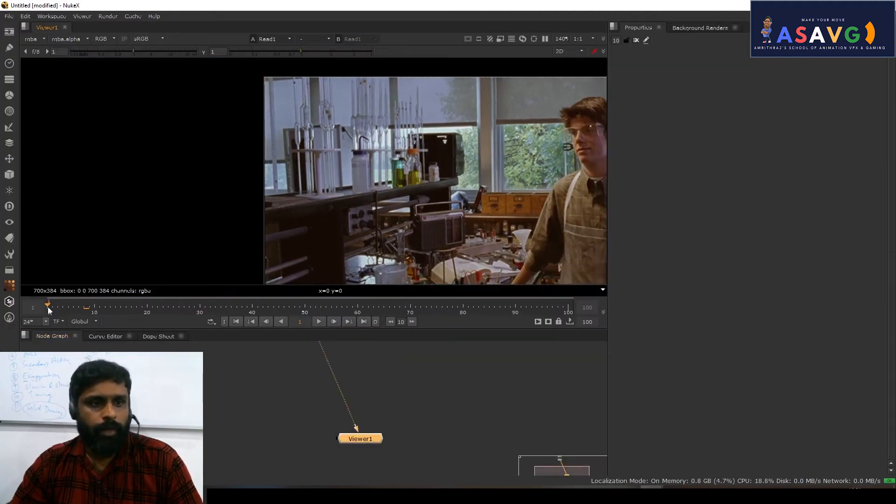
# Step: Examine the area around the radio, the blue object and the drawers in the original footage, scrubbing the opening frames
pyautogui.scroll(5, 427, 185)
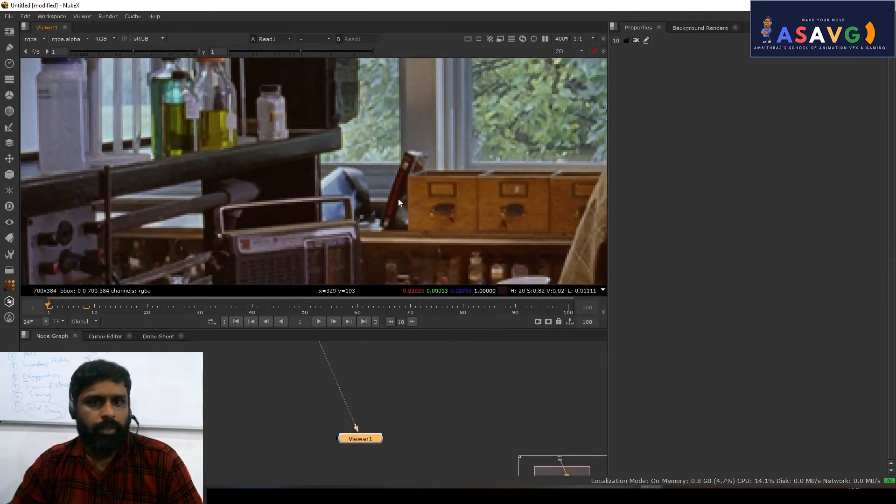
pyautogui.moveTo(358, 221); pyautogui.dragTo(420, 140, button='middle')
pyautogui.scroll(2, 427, 187)
pyautogui.scroll(-1, 367, 147)
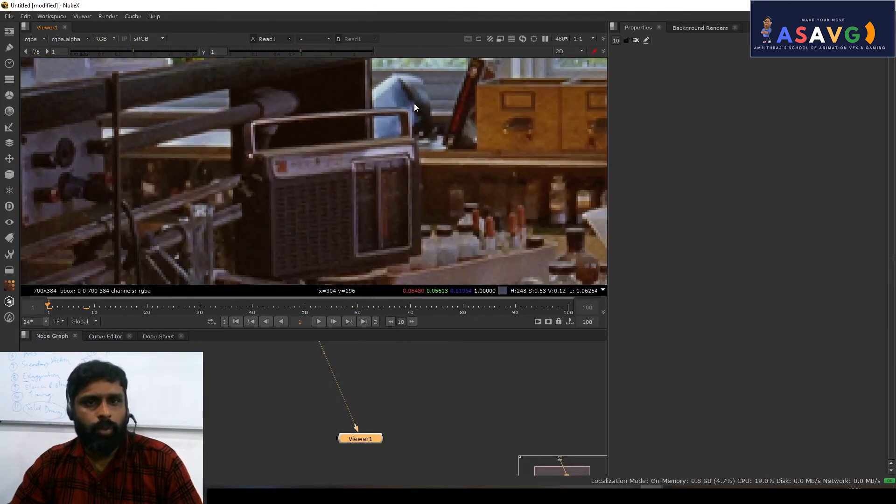
pyautogui.moveTo(414, 107); pyautogui.dragTo(400, 144, button='middle')
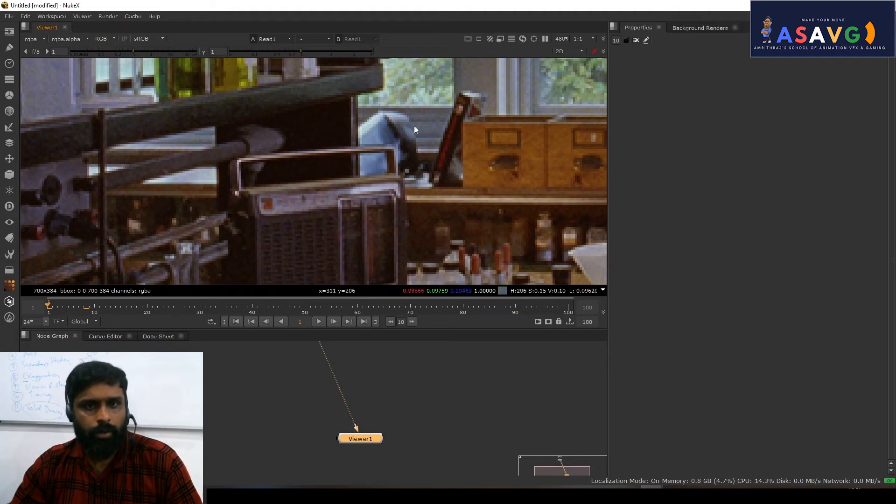
pyautogui.moveTo(458, 152); pyautogui.dragTo(460, 104, button='middle')
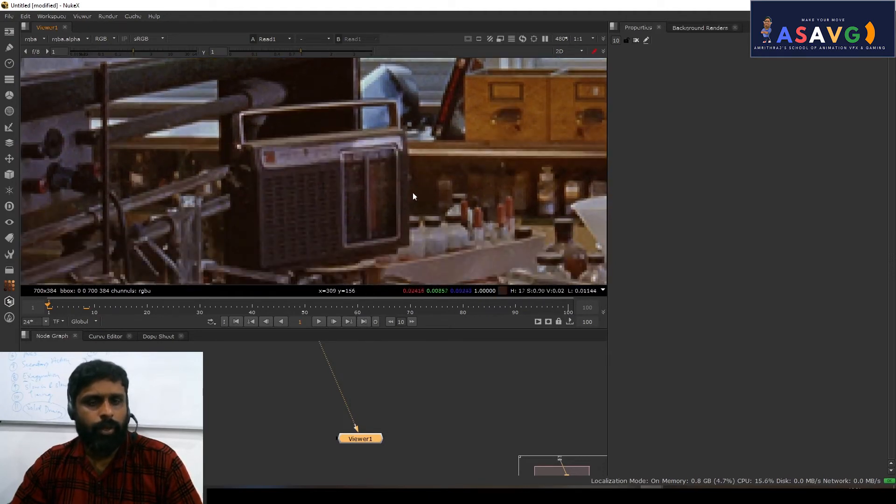
pyautogui.moveTo(103, 307); pyautogui.dragTo(49, 307)
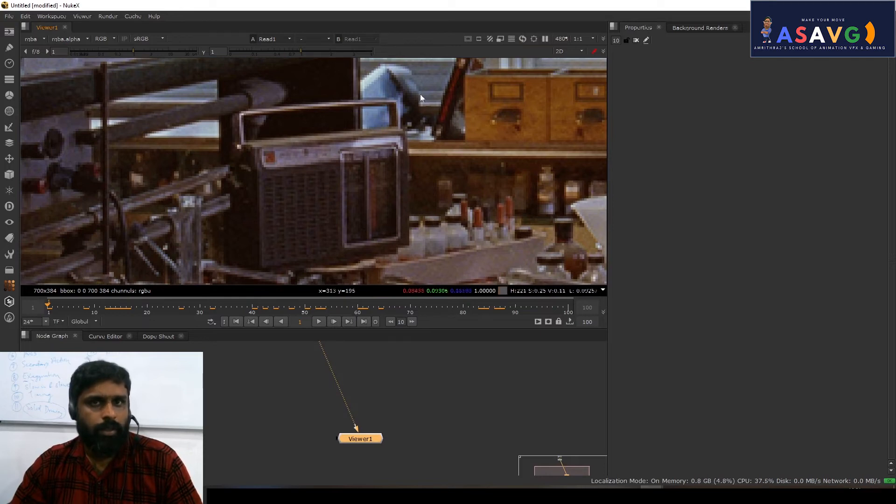
pyautogui.scroll(-3, 432, 142)
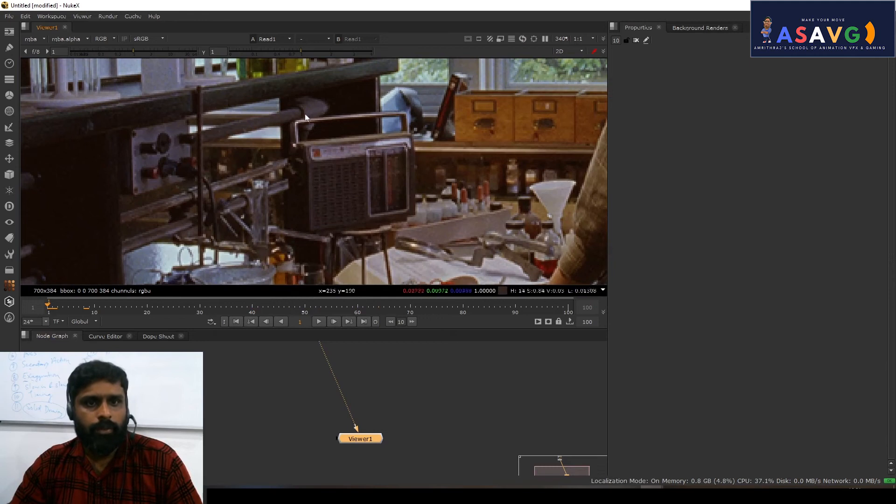
pyautogui.scroll(2, 437, 181)
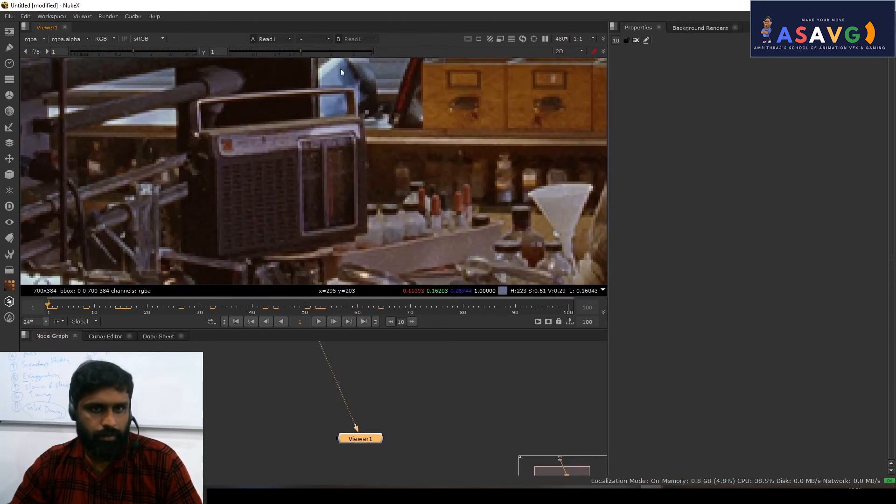
pyautogui.scroll(-3, 360, 216)
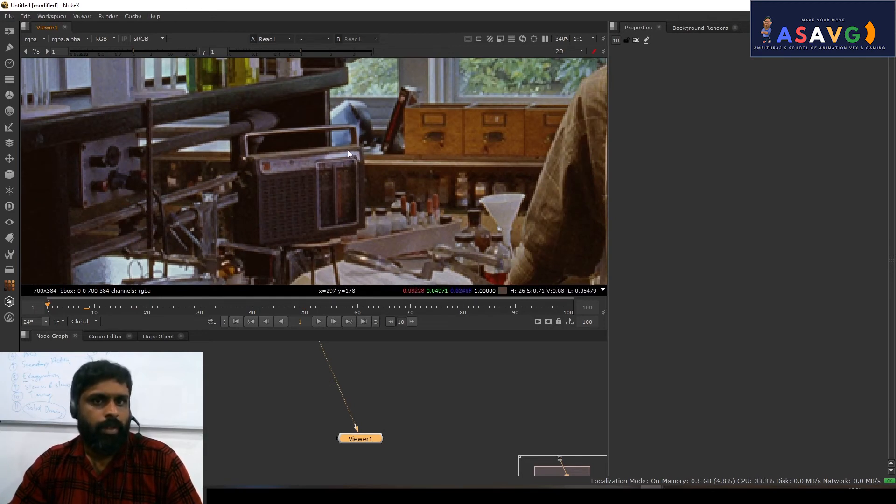
# Step: Add a Tracker node between Read1 and the Viewer
pyautogui.moveTo(349, 373); pyautogui.dragTo(371, 374, button='middle')
pyautogui.moveTo(368, 440); pyautogui.dragTo(334, 384)
pyautogui.press('f')
pyautogui.press('Tab')
pyautogui.write('track')
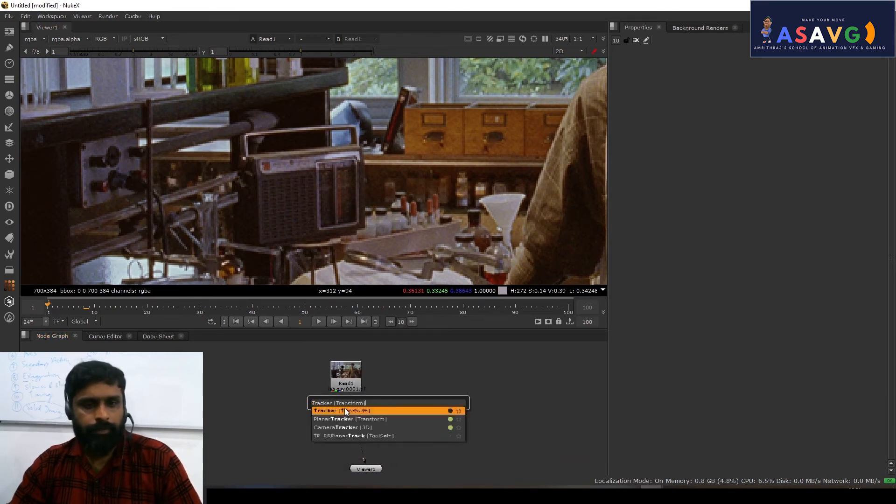
pyautogui.click(354, 411)
pyautogui.moveTo(362, 420); pyautogui.dragTo(381, 384, button='middle')
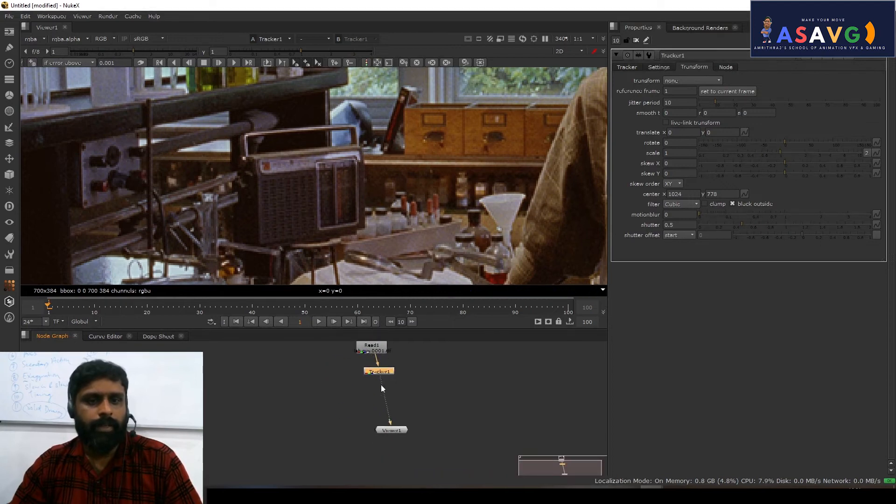
# Step: Enlarge the node graph area, reposition the Viewer node below Tracker1, and select Tracker1
pyautogui.moveTo(324, 330); pyautogui.dragTo(323, 253)
pyautogui.moveTo(394, 353); pyautogui.dragTo(369, 343)
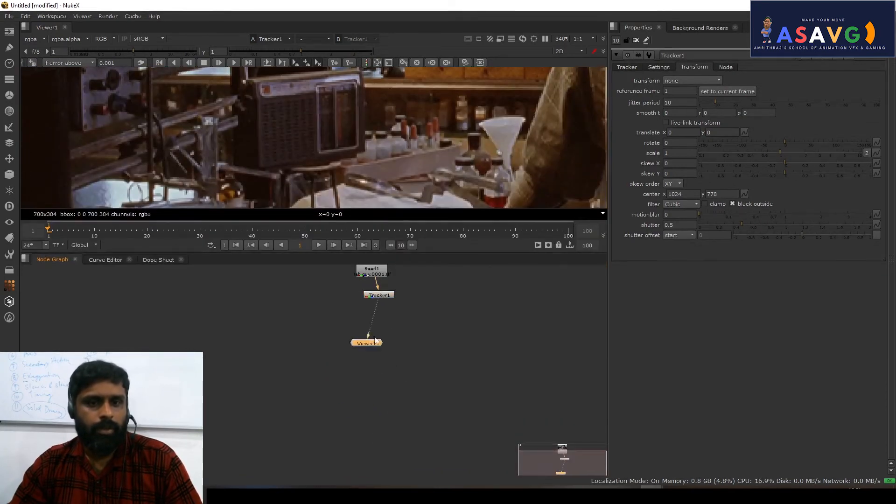
pyautogui.moveTo(387, 311); pyautogui.dragTo(388, 368, button='middle')
pyautogui.scroll(2, 389, 368)
pyautogui.click(383, 349)
# Step: At frame 1, add a tracking point between the blue object and the red object beside the drawers, and track it forward
pyautogui.moveTo(79, 234); pyautogui.dragTo(49, 233)
pyautogui.moveTo(434, 140); pyautogui.dragTo(401, 200, button='middle')
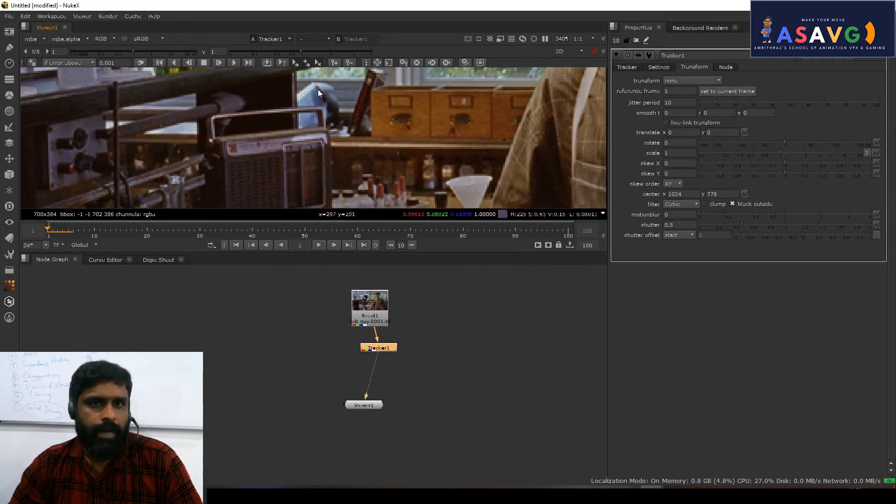
pyautogui.scroll(3, 318, 89)
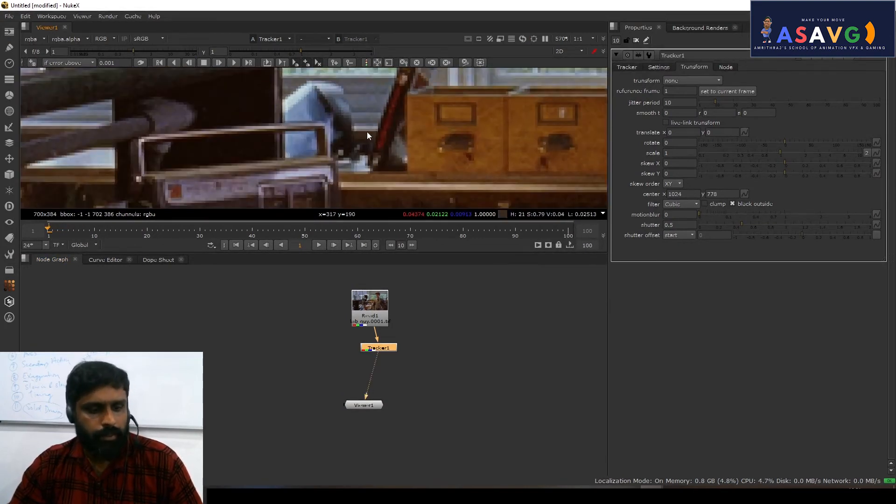
pyautogui.keyDown('ctrl'); pyautogui.keyDown('alt'); pyautogui.click(367, 132); pyautogui.keyUp('alt'); pyautogui.keyUp('ctrl')
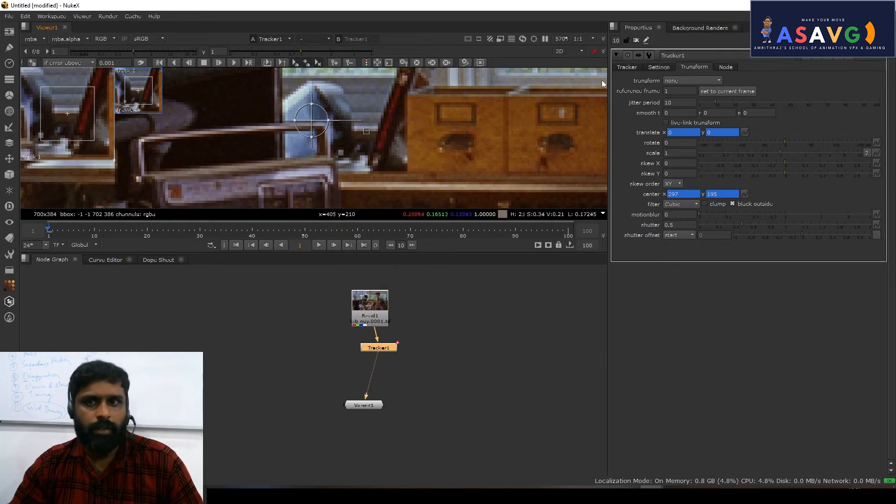
pyautogui.click(626, 67)
pyautogui.click(234, 63)
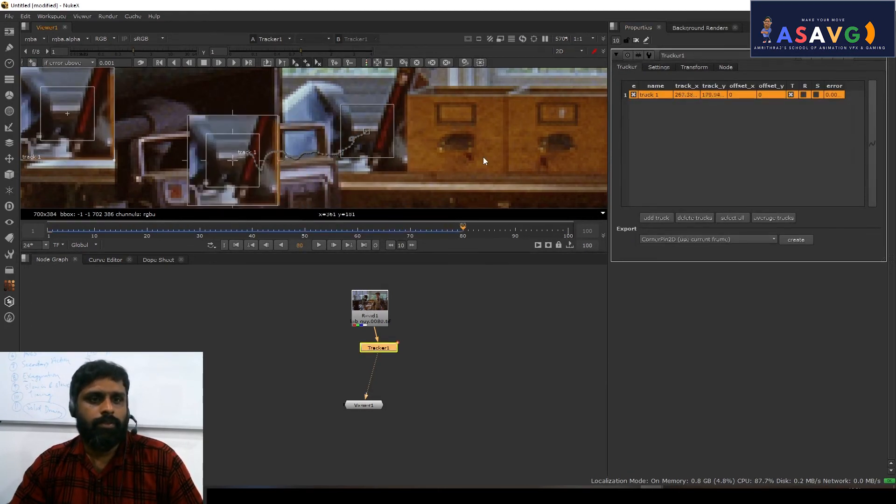
# Step: Scrub back to frame 4 and inspect the tracked path beside the drawers
pyautogui.moveTo(121, 231); pyautogui.dragTo(63, 229)
pyautogui.scroll(-3, 334, 173)
pyautogui.scroll(3, 338, 175)
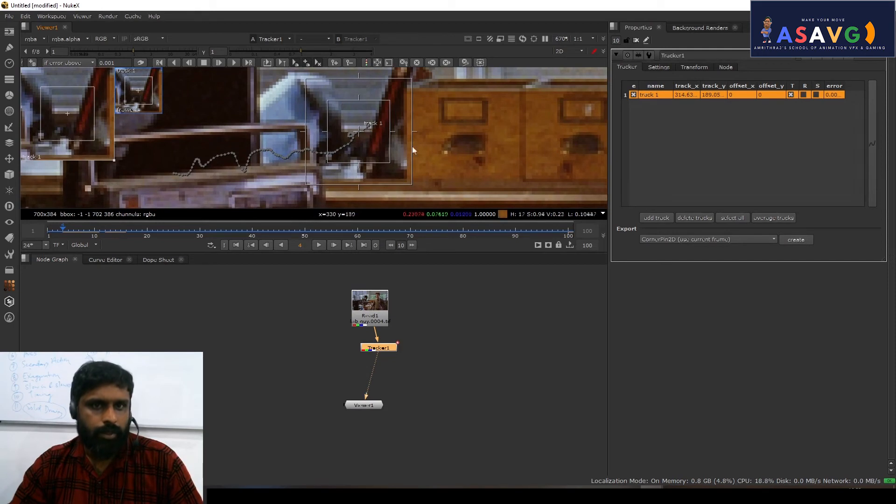
pyautogui.moveTo(310, 165); pyautogui.dragTo(320, 144, button='middle')
pyautogui.moveTo(425, 126); pyautogui.dragTo(426, 138, button='middle')
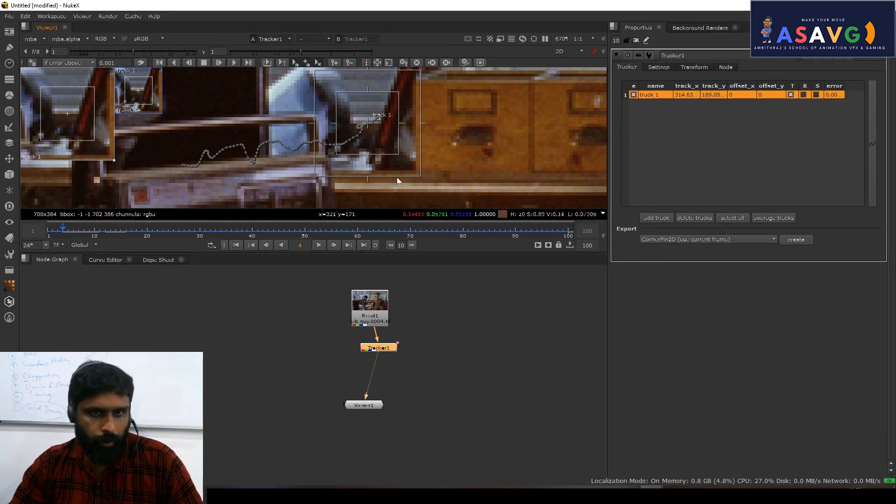
# Step: Extract Tracker1 from the chain between Read1 and the Viewer, set it aside, and close its properties
pyautogui.moveTo(378, 343); pyautogui.dragTo(337, 366, button='middle')
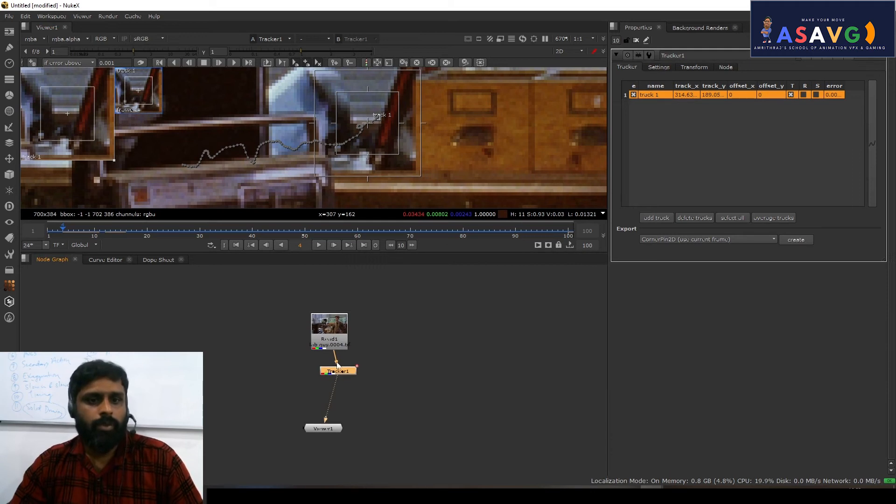
pyautogui.moveTo(335, 381); pyautogui.dragTo(328, 329)
pyautogui.click(334, 379)
pyautogui.click(334, 373)
pyautogui.hotkey('ctrl', 'shift', 'x')
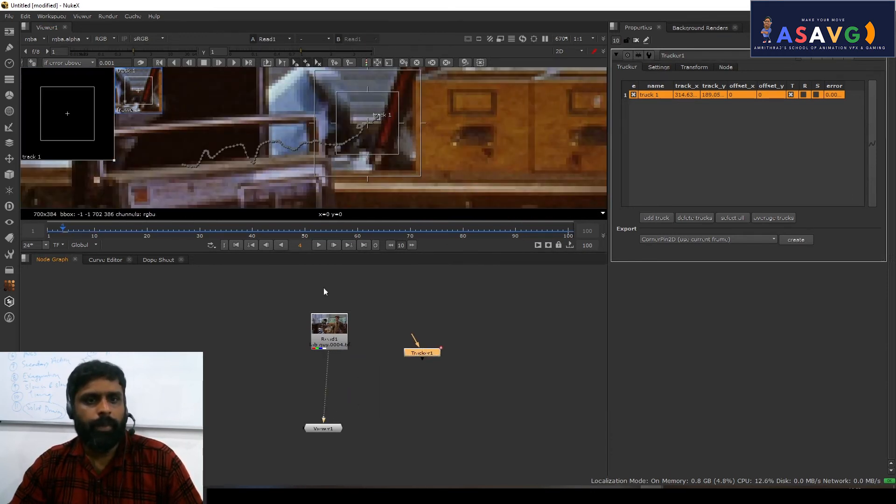
pyautogui.click(883, 56)
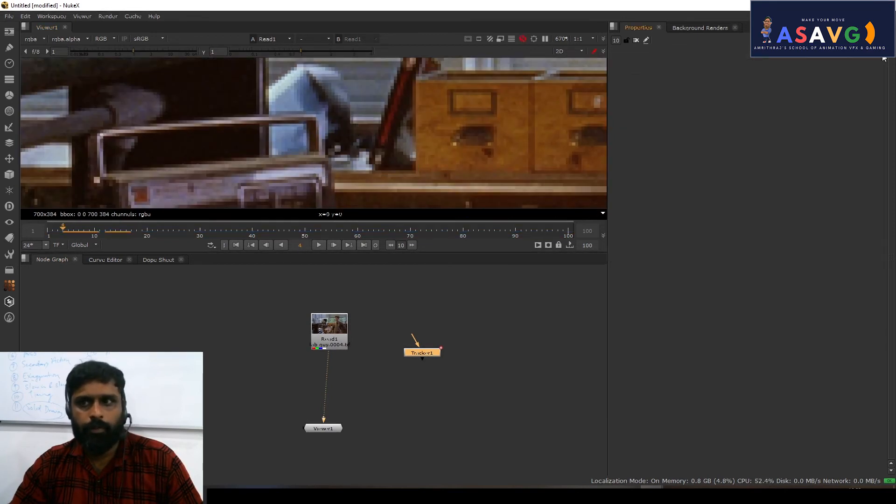
# Step: Add a RotoPaint node after Read1, go to frame 1, and choose the Clone tool
pyautogui.click(339, 334)
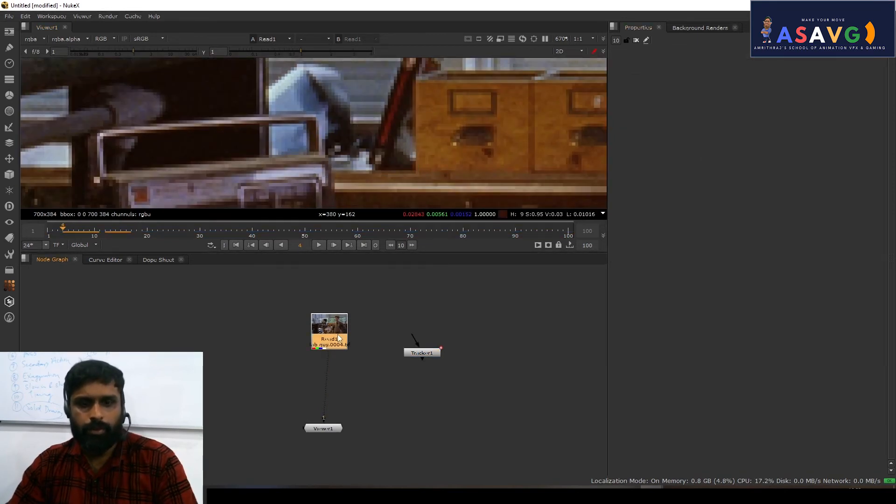
pyautogui.press('p')
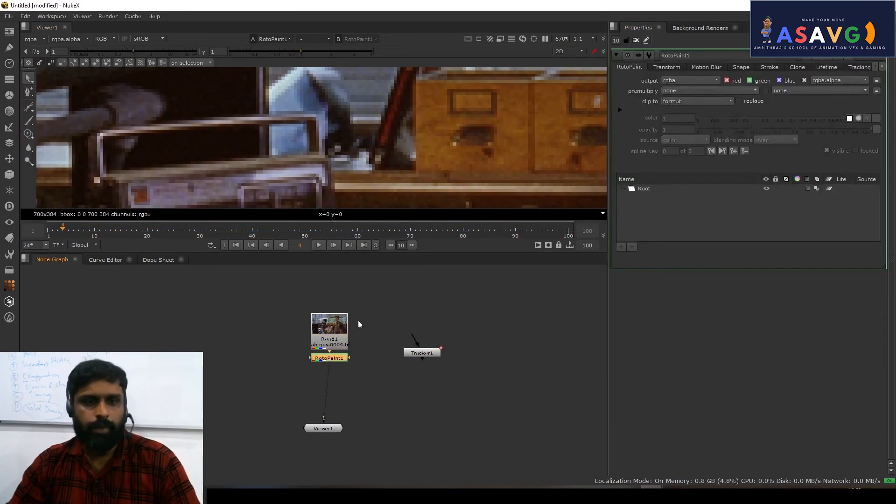
pyautogui.click(48, 230)
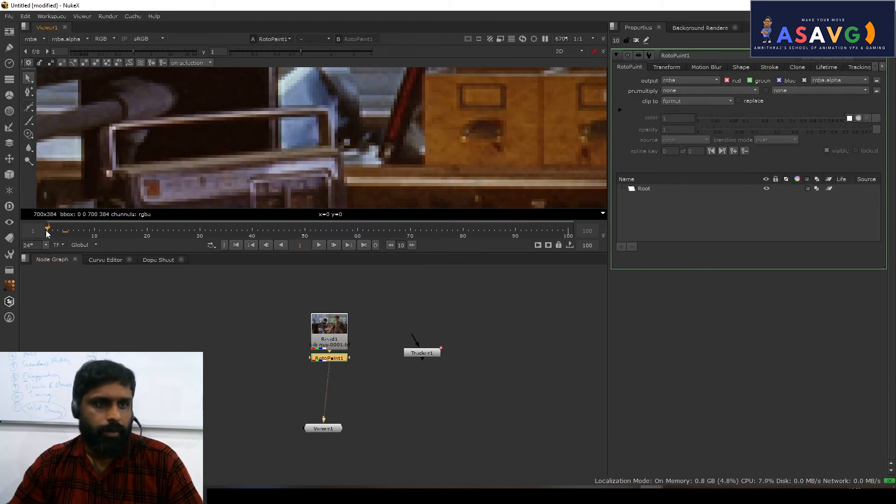
pyautogui.click(28, 135)
pyautogui.click(47, 134)
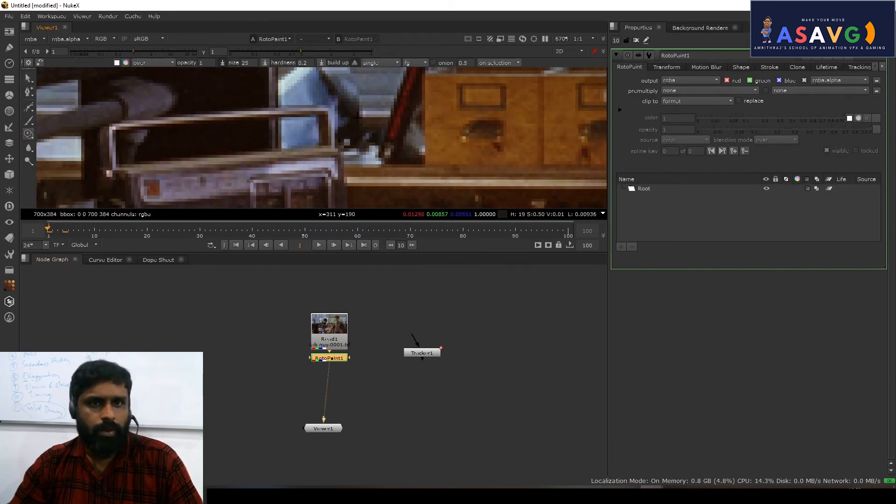
# Step: With a clone brush of about 24.1, clone the wooden drawers over the red and dark objects beside them, and check frame 1
pyautogui.moveTo(359, 117)
pyautogui.keyDown('shift'); pyautogui.mouseDown()
pyautogui.moveTo(441, 98)
pyautogui.moveTo(376, 133)
pyautogui.moveTo(343, 128)
pyautogui.mouseUp(); pyautogui.keyUp('shift')
pyautogui.moveTo(448, 111); pyautogui.dragTo(501, 116, button='middle')
pyautogui.moveTo(501, 115)
pyautogui.keyDown('ctrl'); pyautogui.mouseDown()
pyautogui.moveTo(426, 132)
pyautogui.moveTo(412, 119)
pyautogui.moveTo(460, 112)
pyautogui.moveTo(403, 139)
pyautogui.mouseUp(); pyautogui.keyUp('ctrl')
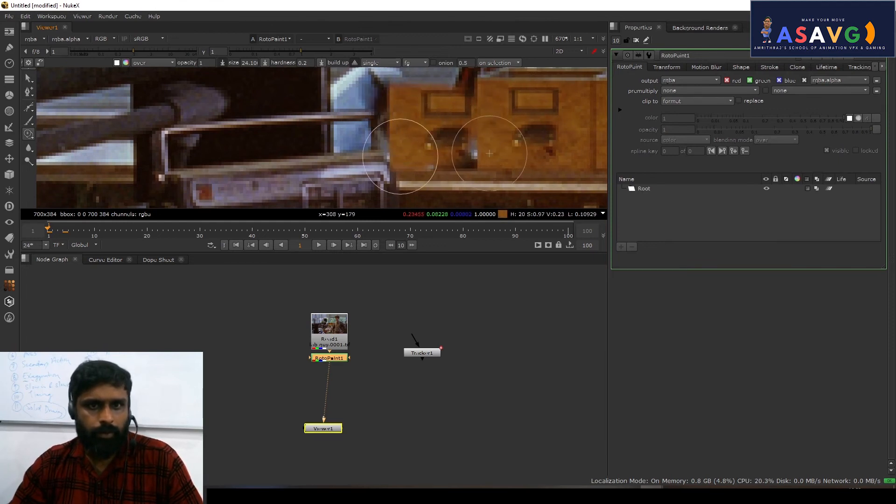
pyautogui.click(489, 153)
pyautogui.scroll(-2, 416, 121)
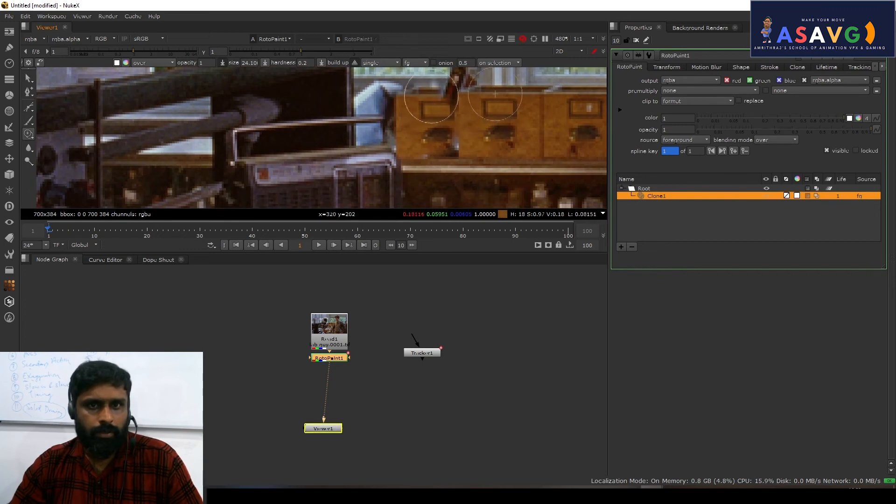
pyautogui.moveTo(507, 148); pyautogui.dragTo(395, 109)
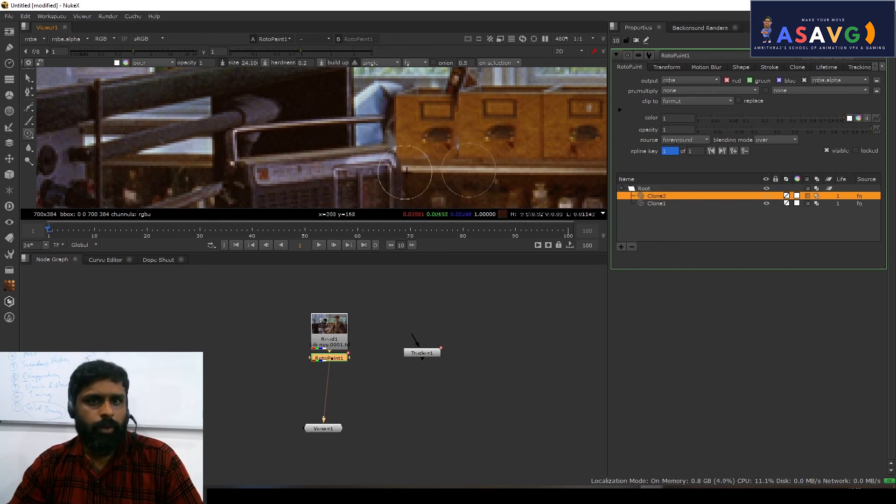
pyautogui.scroll(-2, 409, 127)
pyautogui.moveTo(49, 227)
pyautogui.mouseDown()
pyautogui.moveTo(57, 236)
pyautogui.moveTo(46, 235)
pyautogui.mouseUp()
# Step: Add a FrameHold node after RotoPaint1
pyautogui.scroll(3, 334, 355)
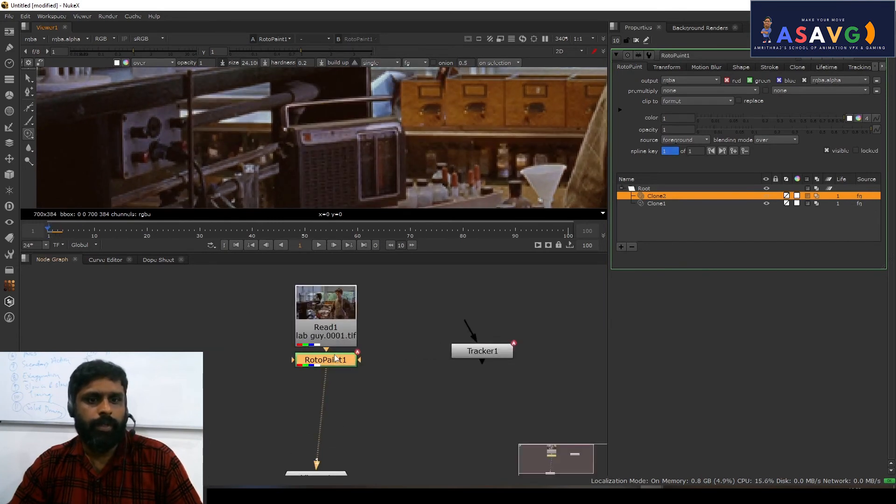
pyautogui.press('Tab')
pyautogui.write('fram')
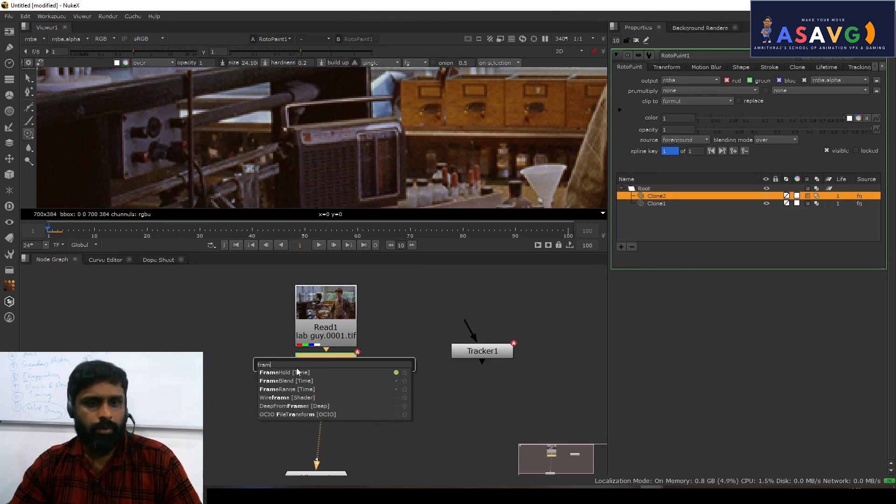
pyautogui.press('Return')
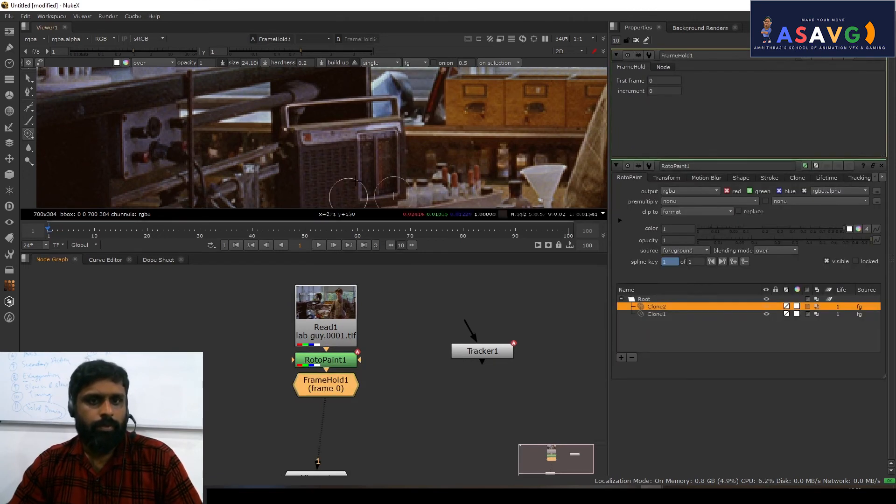
# Step: Set FrameHold1's first frame to 1 and move Tracker1 farther away from the node chain
pyautogui.click(660, 82)
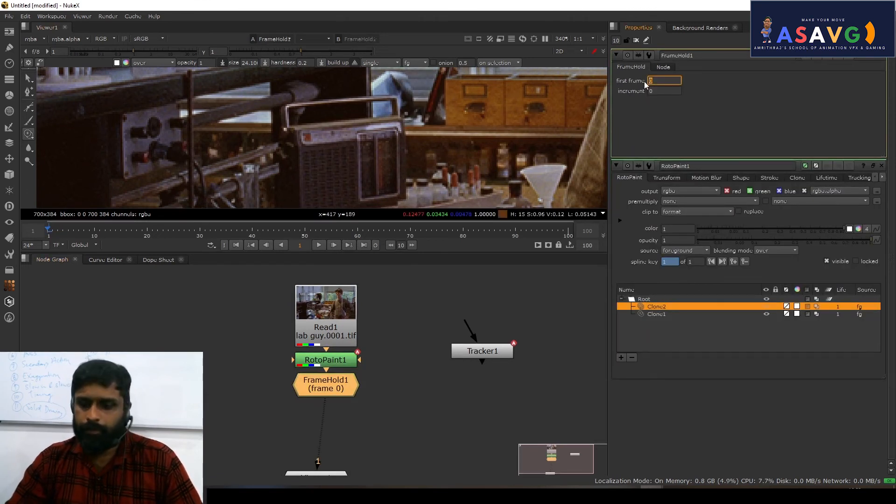
pyautogui.write('1')
pyautogui.press('Return')
pyautogui.moveTo(464, 354); pyautogui.dragTo(540, 329)
pyautogui.click(340, 392)
pyautogui.doubleClick(336, 342)
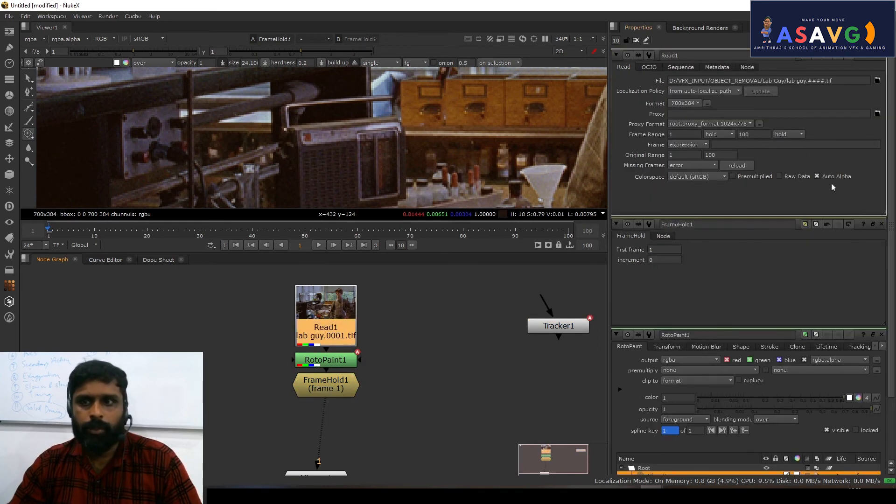
# Step: Add a Merge node with its A input on FrameHold1, and connect a new Roto node to its B input
pyautogui.click(335, 387)
pyautogui.press('m')
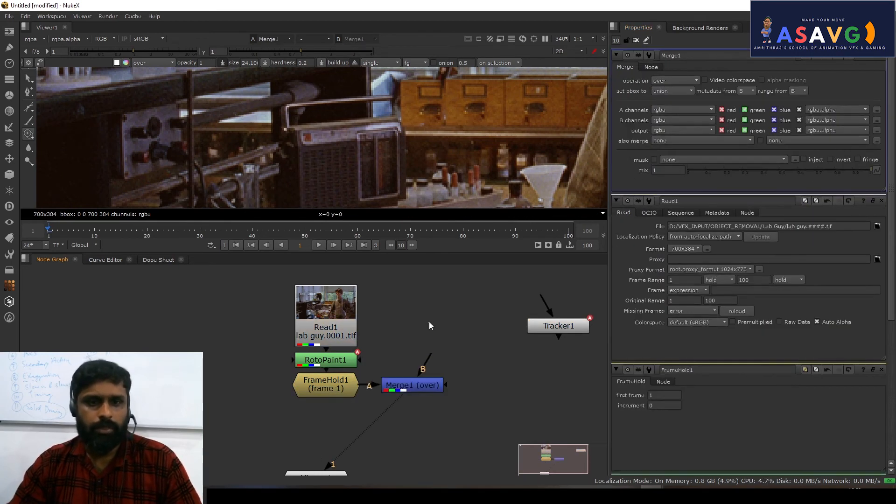
pyautogui.press('o')
pyautogui.moveTo(431, 355); pyautogui.dragTo(428, 333)
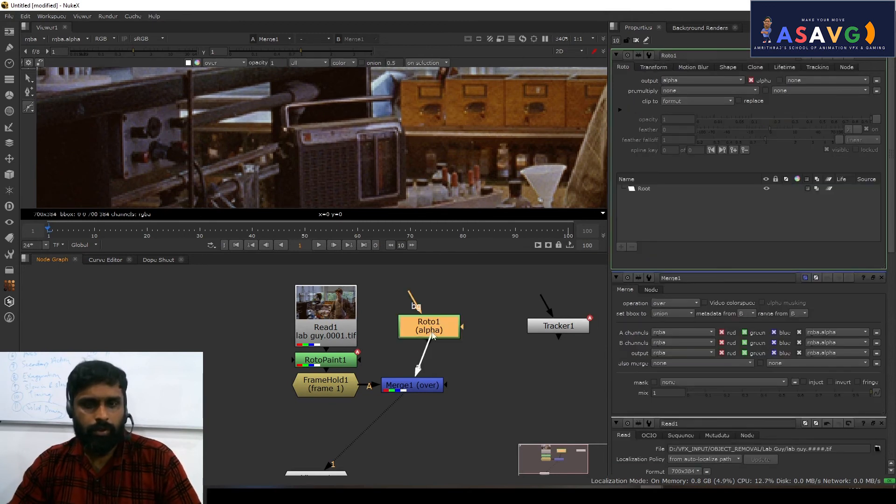
# Step: Swap Merge1's inputs so that FrameHold1 feeds B and Roto1 feeds A
pyautogui.scroll(-4, 446, 165)
pyautogui.click(411, 390)
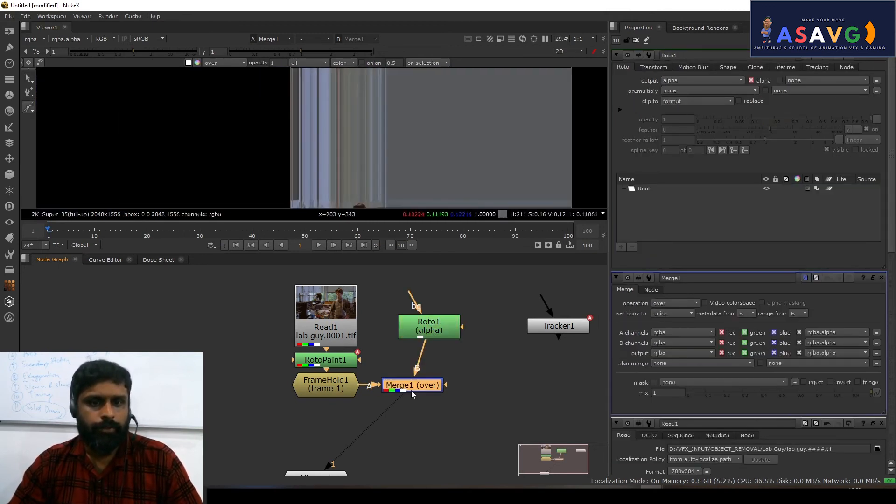
pyautogui.hotkey('shift', 'x')
pyautogui.scroll(8, 399, 172)
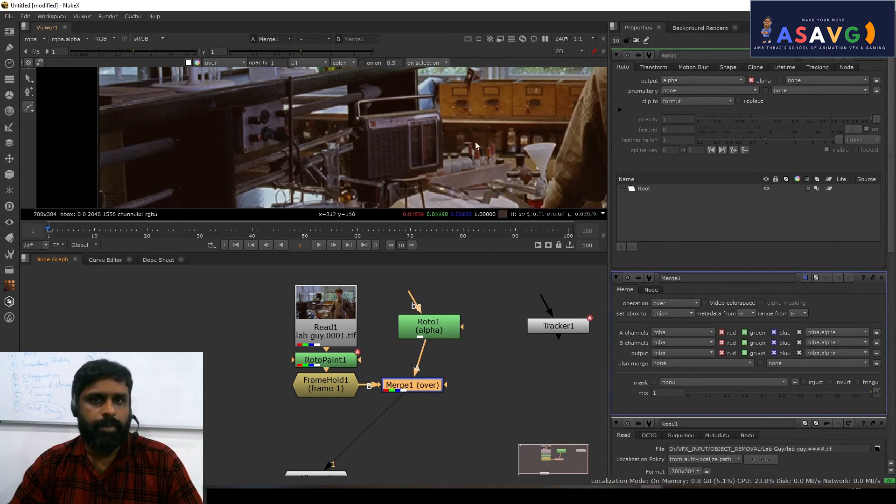
pyautogui.scroll(2, 404, 304)
# Step: In Roto1, draw a closed four-point Bezier shape around the cleaned first drawer beside the radio
pyautogui.click(426, 327)
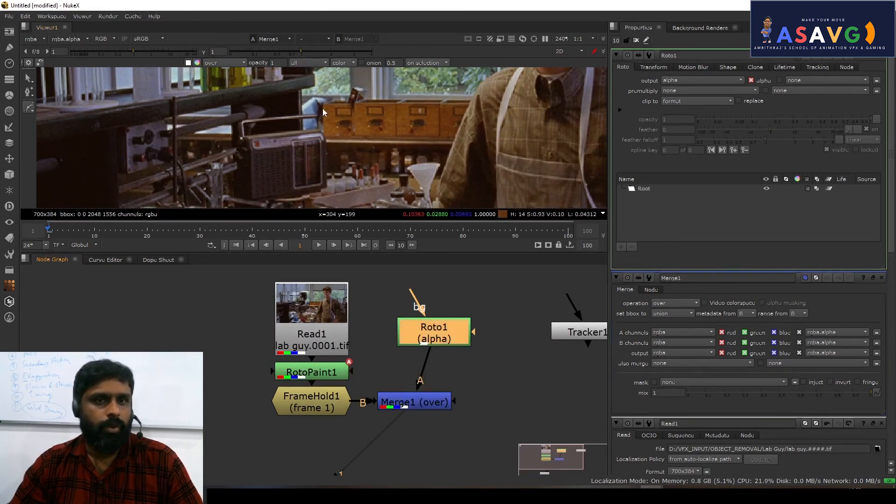
pyautogui.rightClick(29, 107)
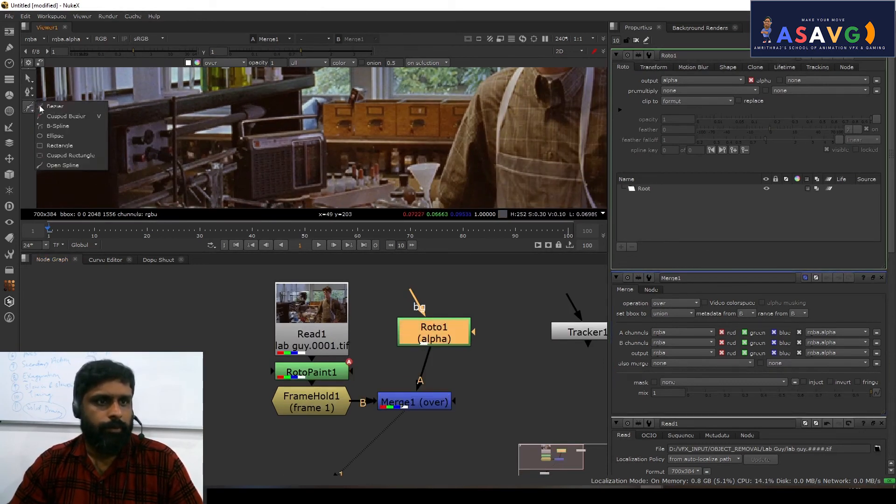
pyautogui.click(49, 106)
pyautogui.scroll(2, 298, 97)
pyautogui.click(337, 104)
pyautogui.click(389, 102)
pyautogui.click(390, 158)
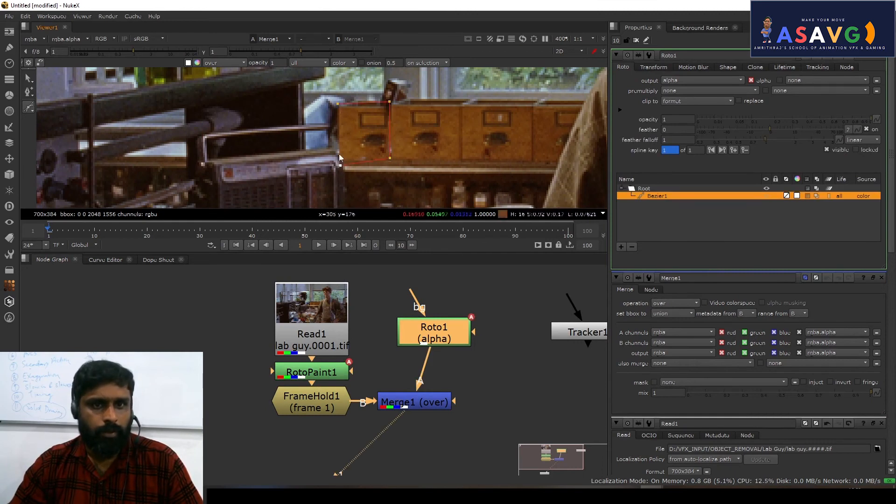
pyautogui.click(336, 105)
pyautogui.scroll(-1, 359, 131)
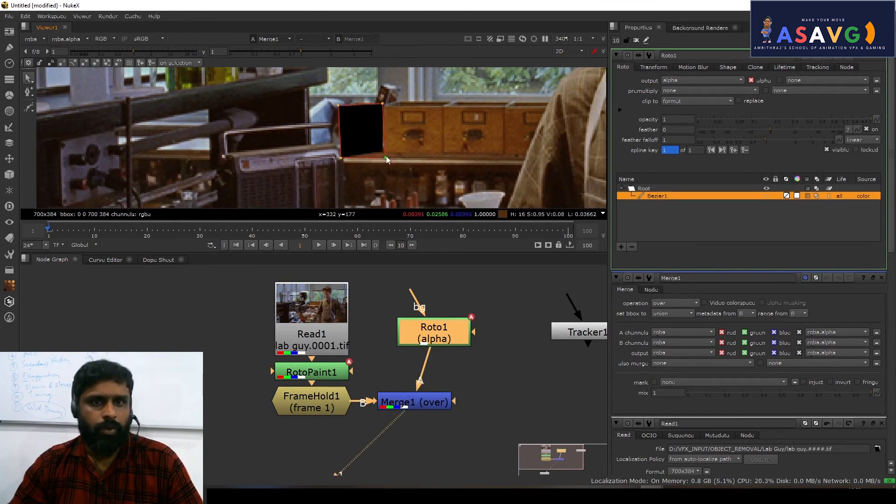
# Step: Set Merge1's operation to in and swap its inputs so that FrameHold1 feeds A and Roto1 feeds B
pyautogui.moveTo(428, 414); pyautogui.dragTo(424, 387, button='middle')
pyautogui.doubleClick(434, 372)
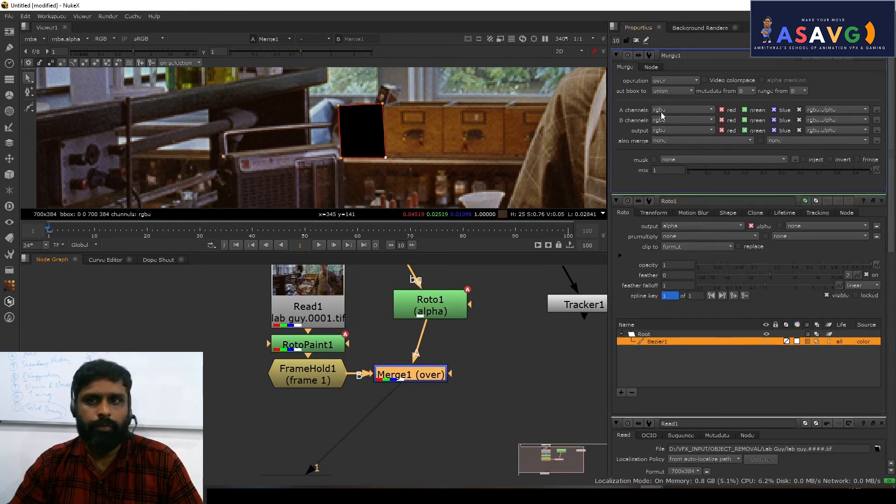
pyautogui.click(672, 80)
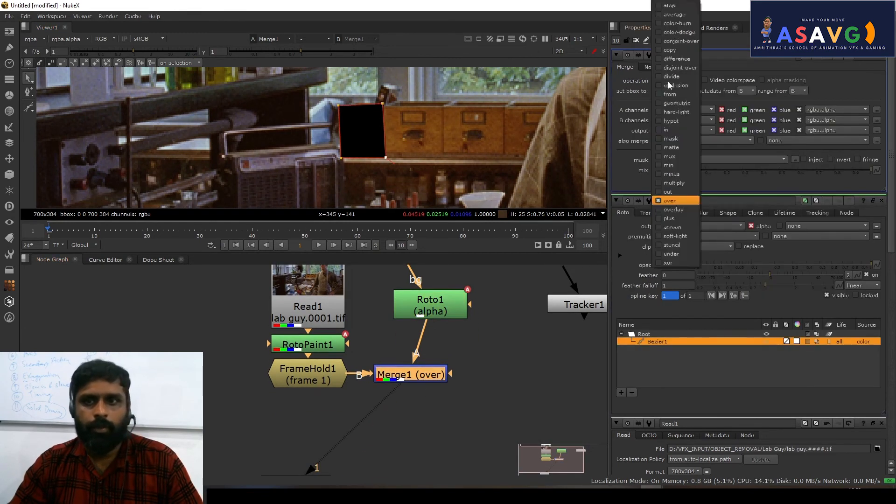
pyautogui.click(676, 133)
pyautogui.scroll(-6, 360, 140)
pyautogui.scroll(-6, 369, 144)
pyautogui.hotkey('shift', 'x')
pyautogui.scroll(7, 320, 134)
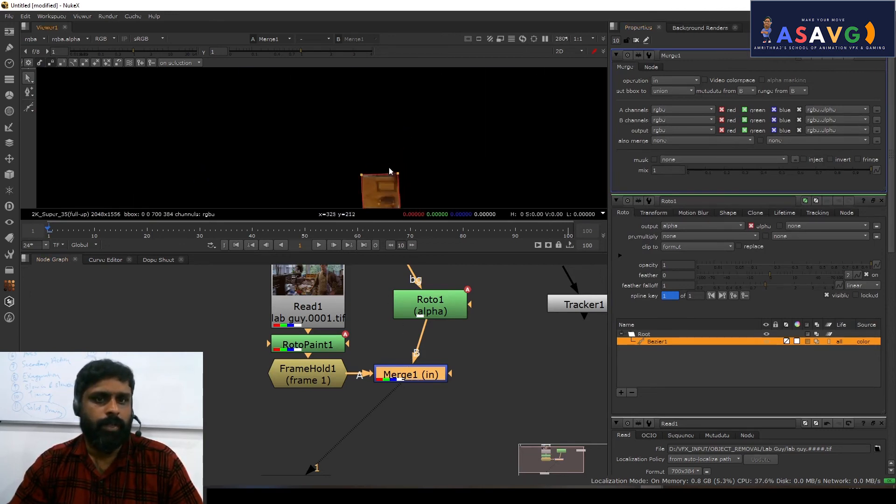
pyautogui.scroll(6, 379, 116)
# Step: Widen the roto shape around the drawer patch by moving its right-hand corner points outward
pyautogui.moveTo(409, 155); pyautogui.dragTo(419, 159)
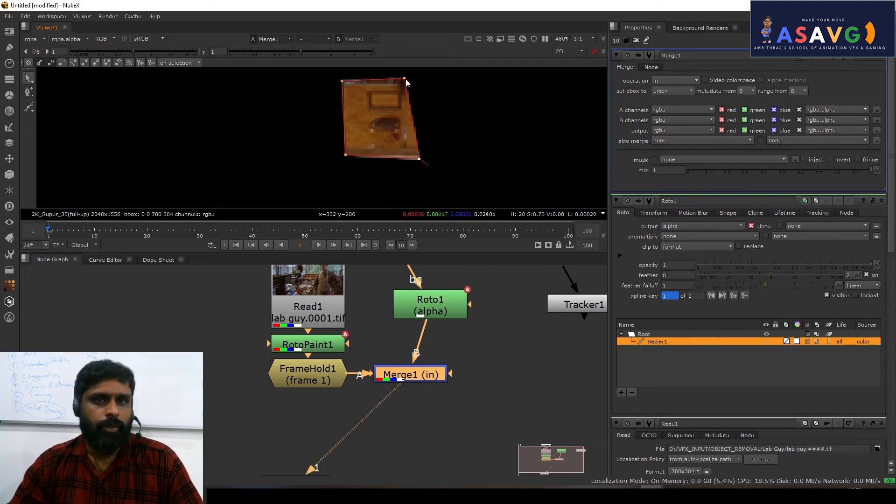
pyautogui.scroll(-12, 420, 93)
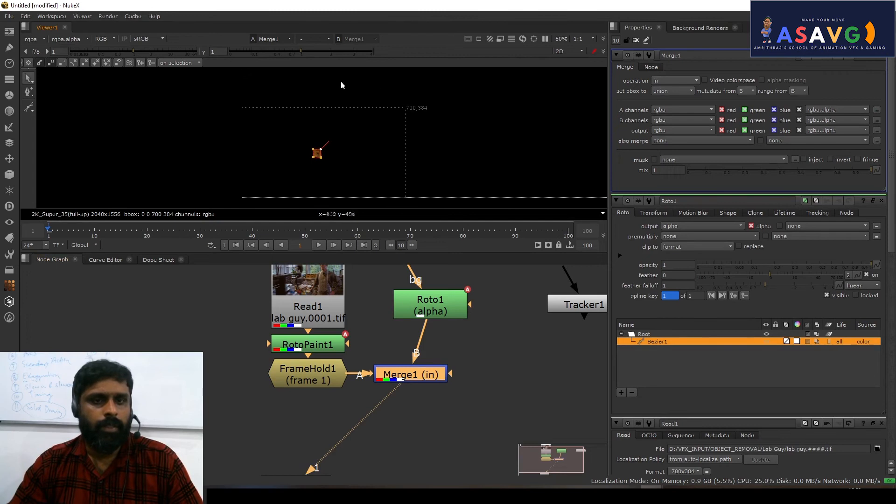
pyautogui.scroll(3, 333, 275)
pyautogui.doubleClick(319, 308)
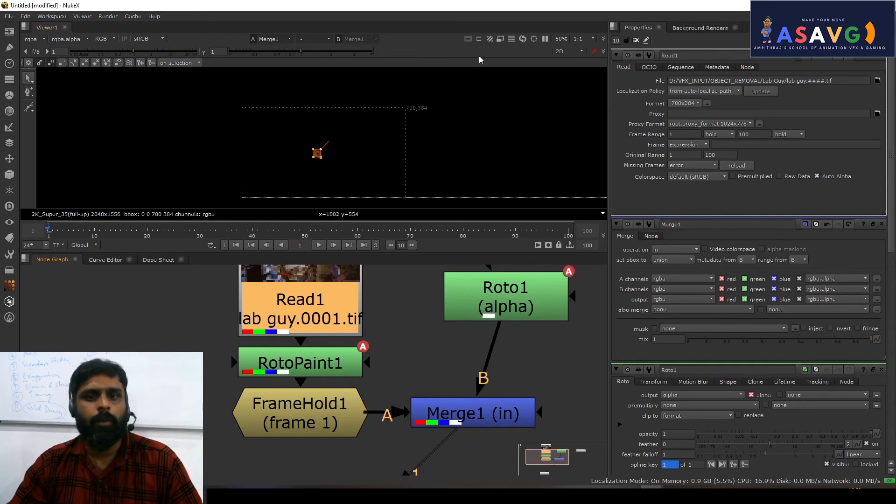
pyautogui.scroll(4, 373, 140)
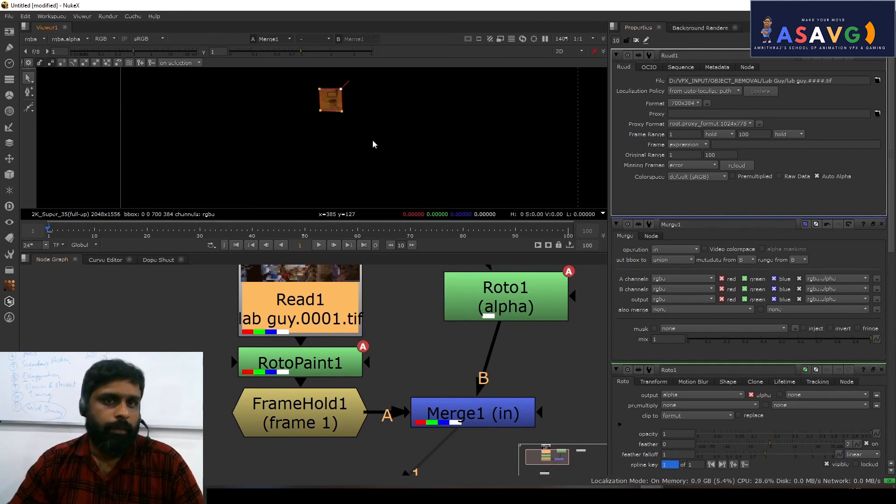
# Step: Spread out the node graph, moving Roto1 and Merge1 to the right, Read1 upward, and Tracker1 farther right
pyautogui.scroll(-6, 350, 401)
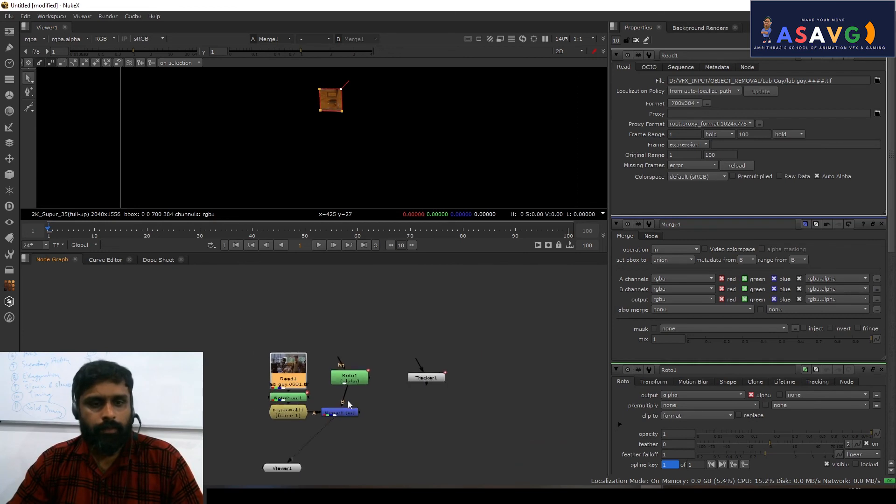
pyautogui.moveTo(312, 362); pyautogui.dragTo(382, 452)
pyautogui.moveTo(362, 382); pyautogui.dragTo(397, 382)
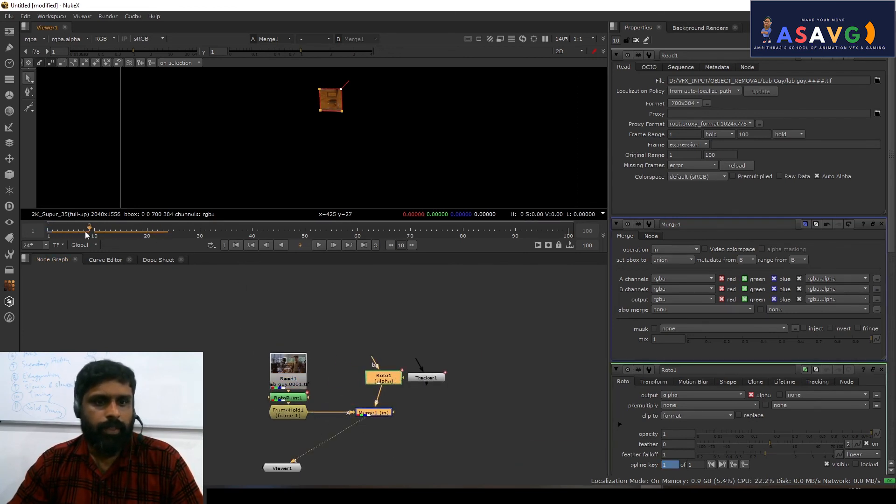
pyautogui.moveTo(86, 234); pyautogui.dragTo(78, 235)
pyautogui.scroll(3, 276, 367)
pyautogui.moveTo(279, 377); pyautogui.dragTo(271, 341)
pyautogui.moveTo(280, 371); pyautogui.dragTo(267, 344, button='middle')
pyautogui.moveTo(177, 277); pyautogui.dragTo(417, 428)
pyautogui.moveTo(467, 359); pyautogui.dragTo(532, 361)
pyautogui.scroll(-1, 533, 362)
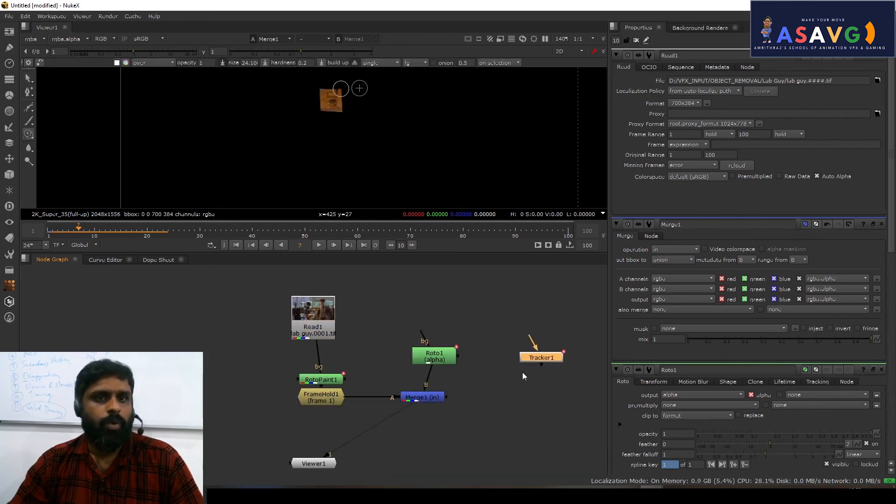
pyautogui.moveTo(499, 380); pyautogui.dragTo(473, 374, button='middle')
pyautogui.moveTo(504, 353); pyautogui.dragTo(532, 353)
# Step: Duplicate Read1 and merge the Merge1 patch over the copy, using the over operation with the copy as B
pyautogui.click(283, 309)
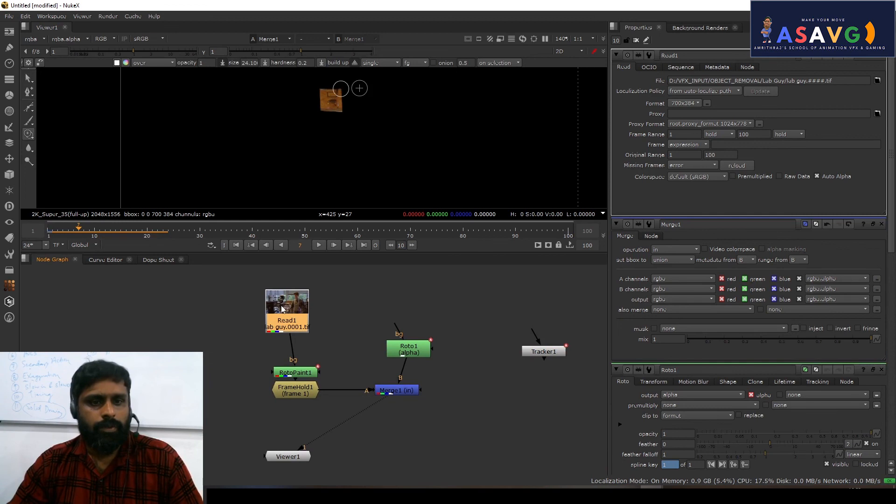
pyautogui.hotkey('ctrl', 'v')
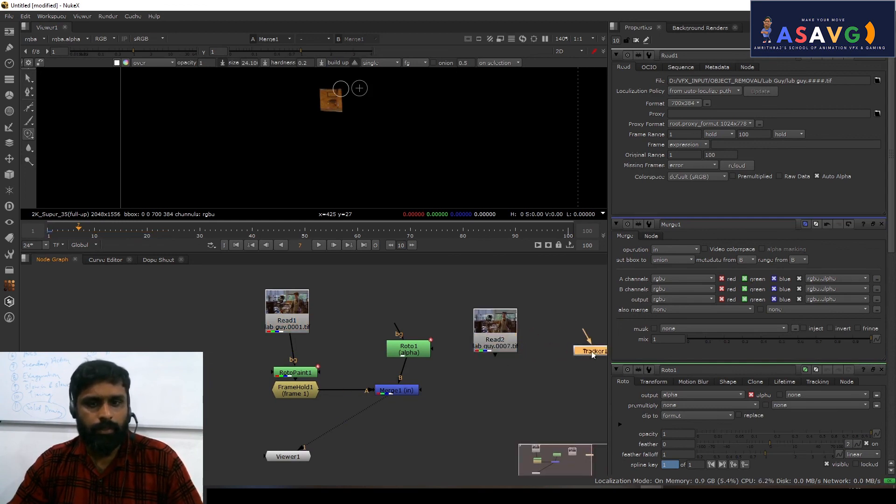
pyautogui.click(402, 391)
pyautogui.press('m')
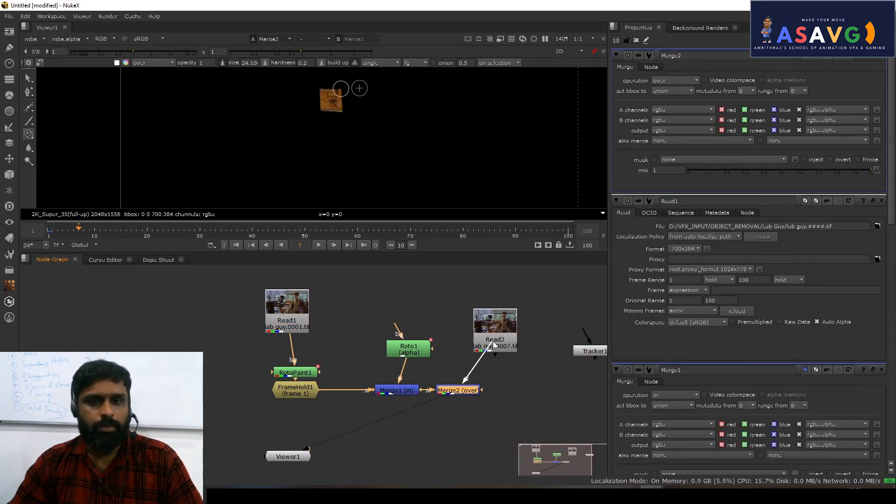
pyautogui.moveTo(493, 344); pyautogui.dragTo(494, 344)
# Step: Play the merged footage, return to frame 1, and examine how the patch sits on the drawers
pyautogui.scroll(-5, 366, 180)
pyautogui.moveTo(346, 84); pyautogui.dragTo(242, 181, button='middle')
pyautogui.click(319, 244)
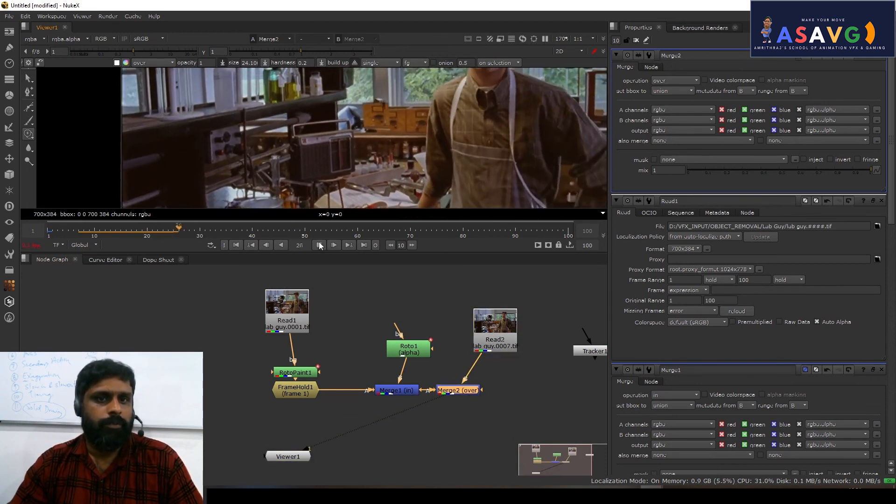
pyautogui.click(320, 245)
pyautogui.moveTo(85, 231); pyautogui.dragTo(49, 232)
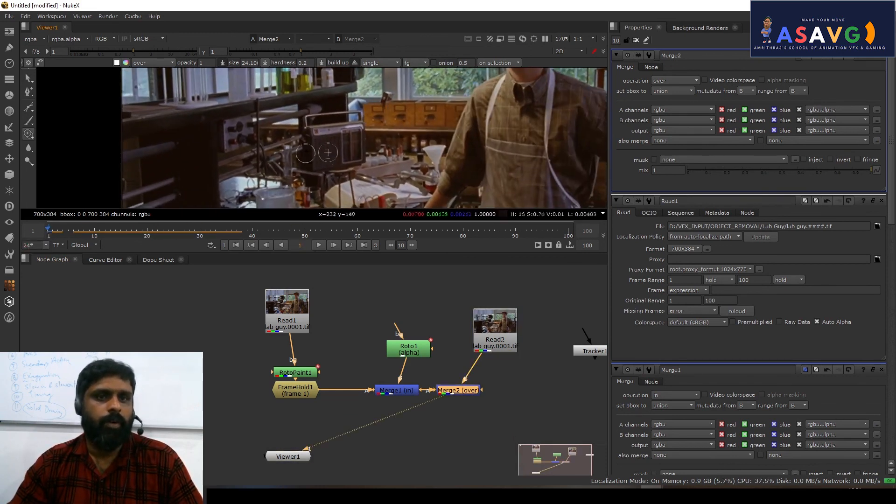
pyautogui.scroll(4, 328, 153)
pyautogui.press('space')
pyautogui.scroll(3, 354, 248)
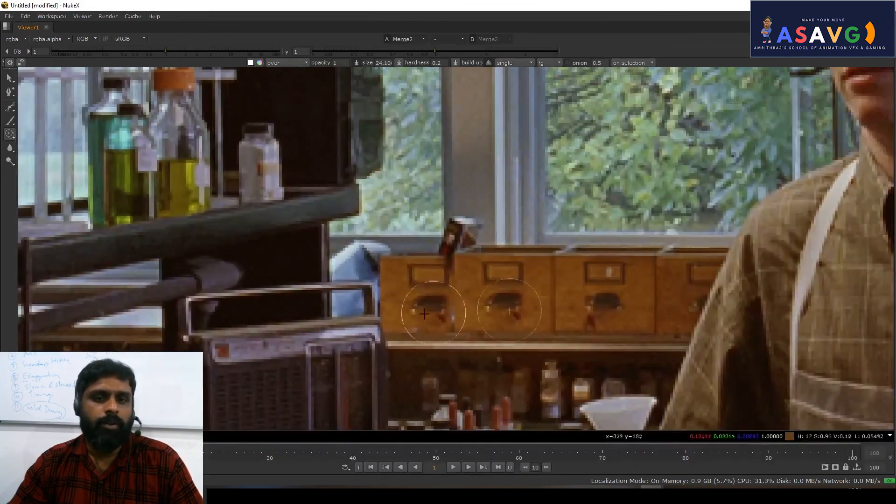
pyautogui.press('space')
# Step: Insert Tracker1 between Merge1 and Merge2 and open its properties
pyautogui.moveTo(515, 350); pyautogui.dragTo(433, 374)
pyautogui.doubleClick(433, 371)
pyautogui.scroll(2, 434, 368)
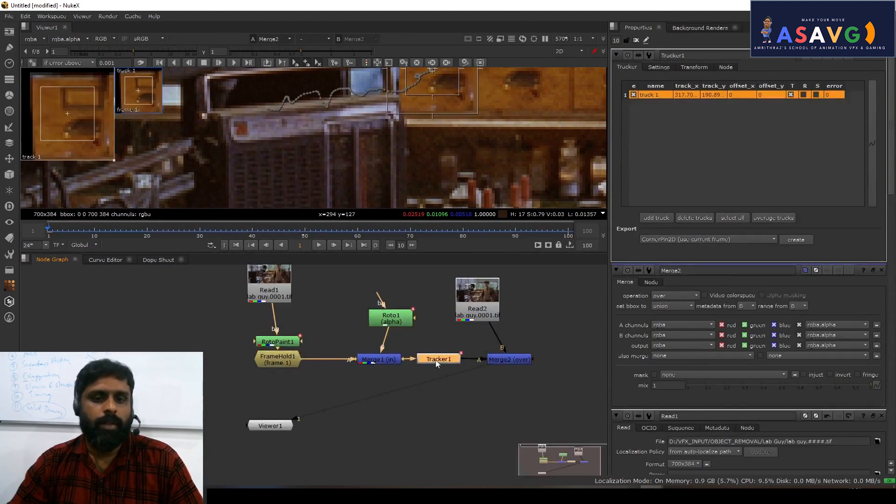
pyautogui.moveTo(336, 164); pyautogui.dragTo(250, 174, button='middle')
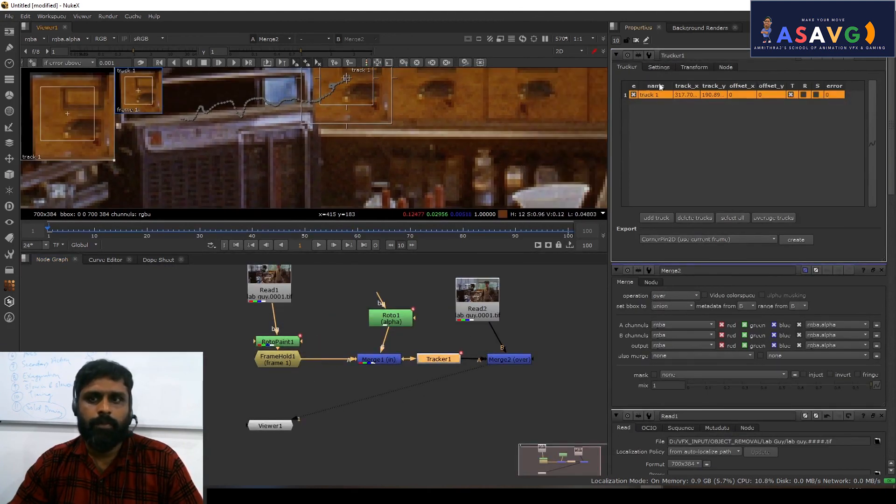
# Step: Set Tracker1's transform to match-move and close the Tracker1, Merge2 and Read1 properties
pyautogui.click(693, 68)
pyautogui.click(691, 82)
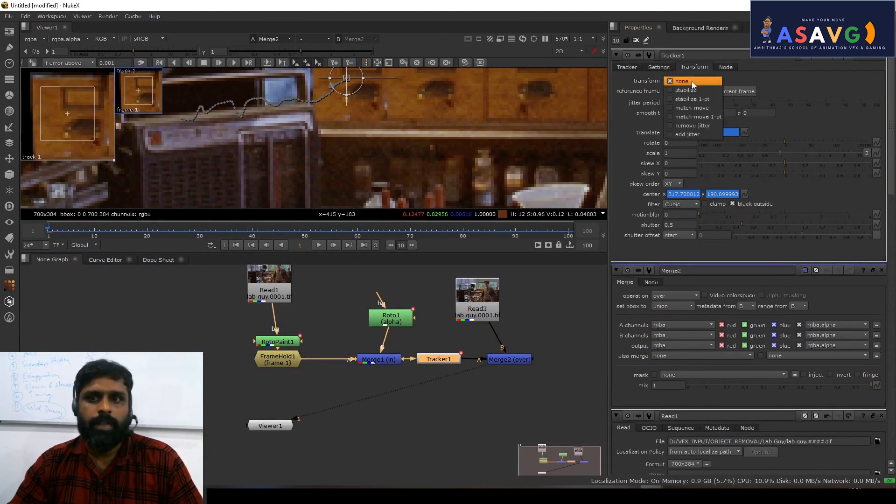
pyautogui.click(688, 109)
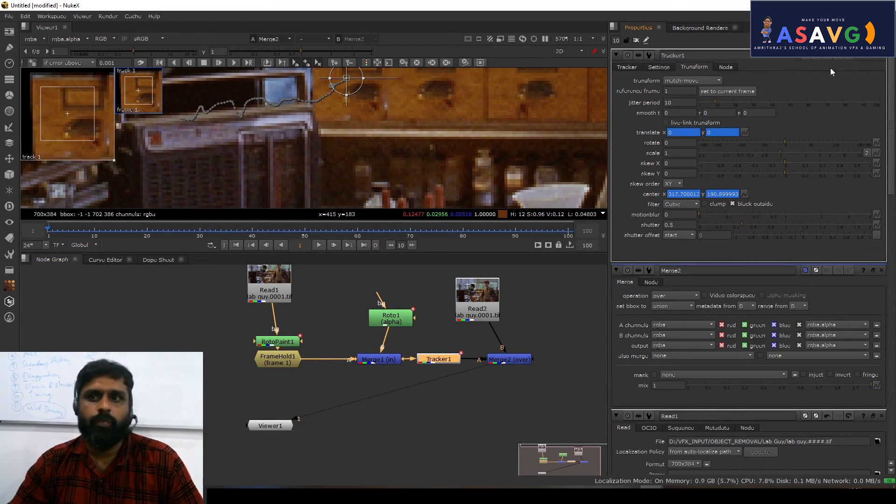
pyautogui.click(881, 56)
pyautogui.click(881, 56)
pyautogui.click(881, 56)
# Step: Play the composite from frame 1 to check that the patch follows the drawers
pyautogui.scroll(-4, 494, 146)
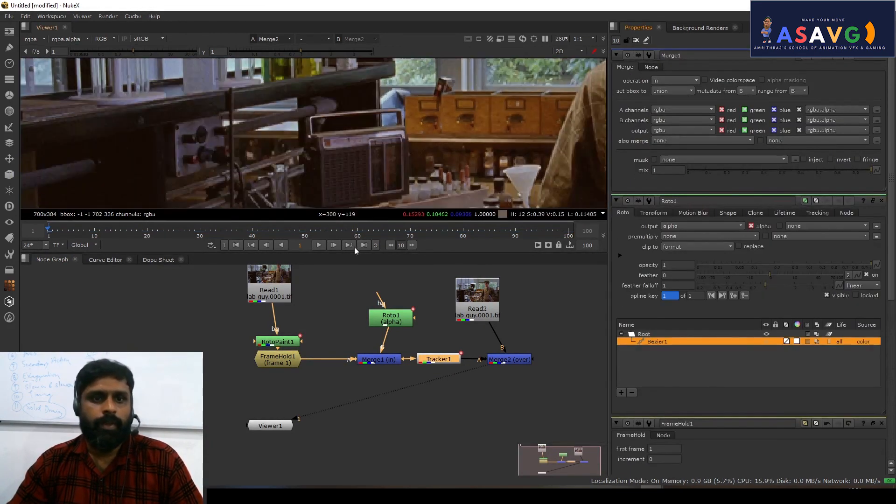
pyautogui.click(319, 245)
pyautogui.scroll(-1, 394, 162)
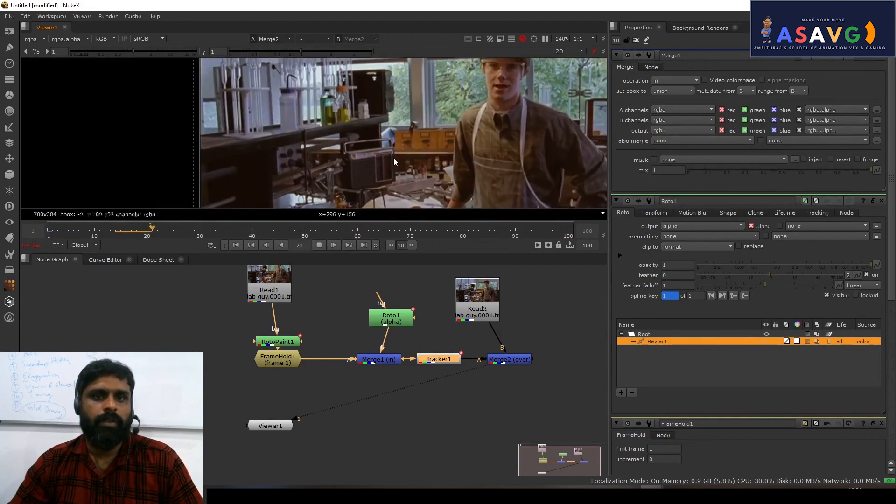